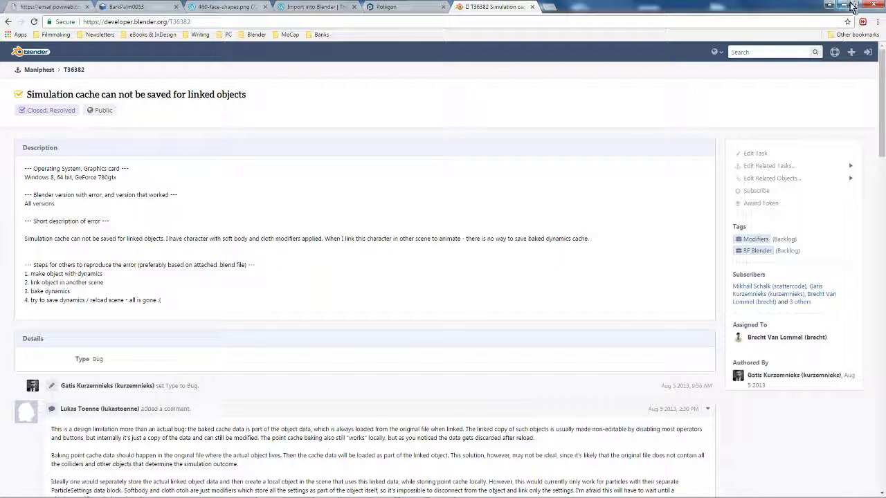
Bring the Blender ship scene window with the hair cache settings to the front.
left_click(847, 5)
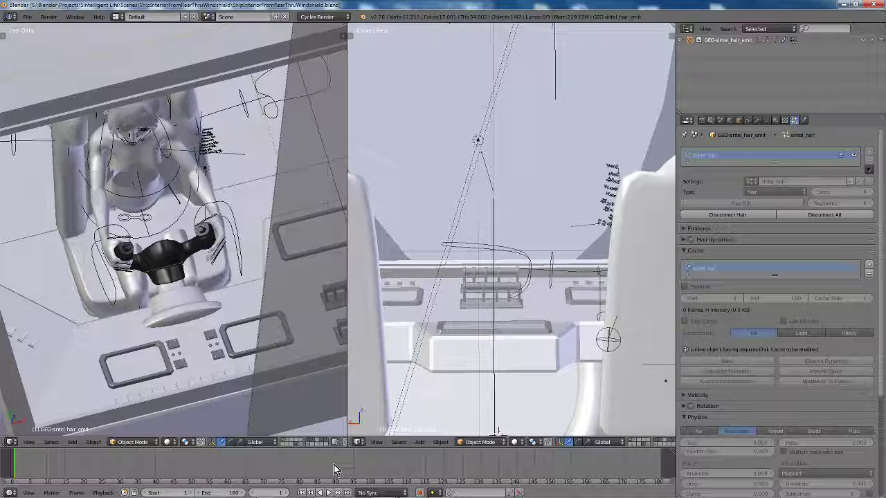
Play the animation so Sintel's hair simulation computes through to about frame 88.
key("alt+a")
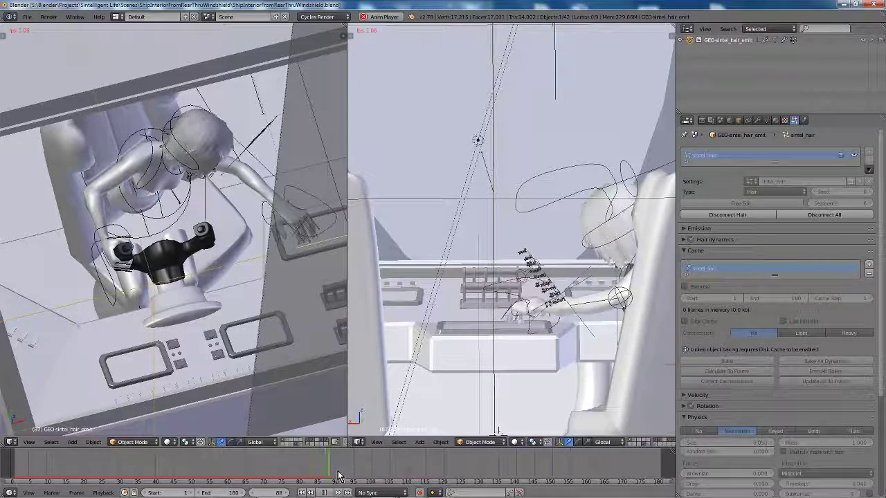
Stop playback, check the other Blender window with the Sintel file, and rewind to frame 1.
key("alt+a")
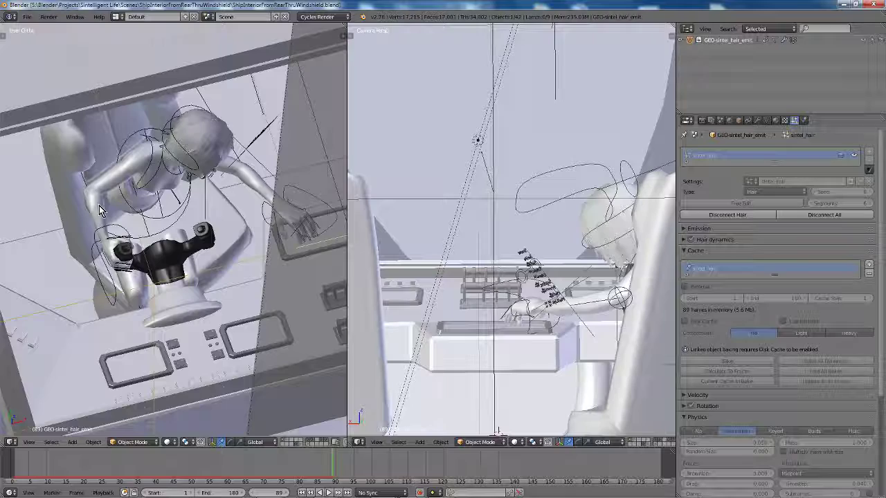
mouse_move(335, 496)
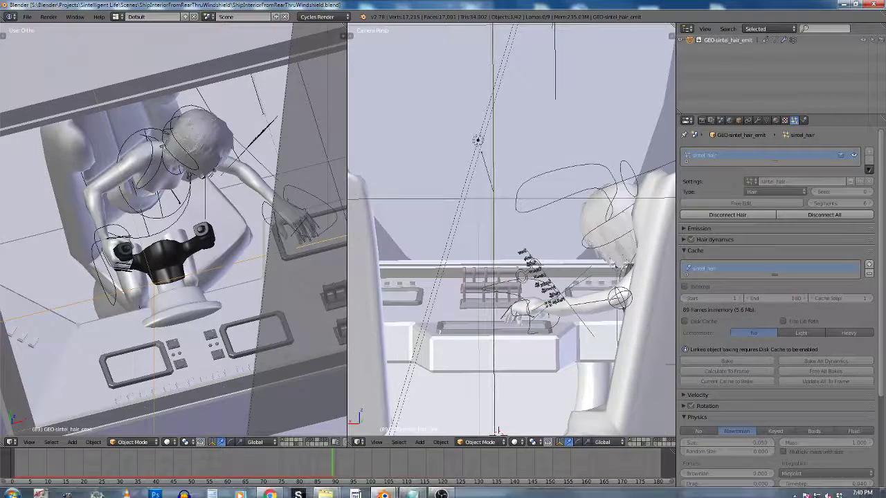
mouse_move(380, 493)
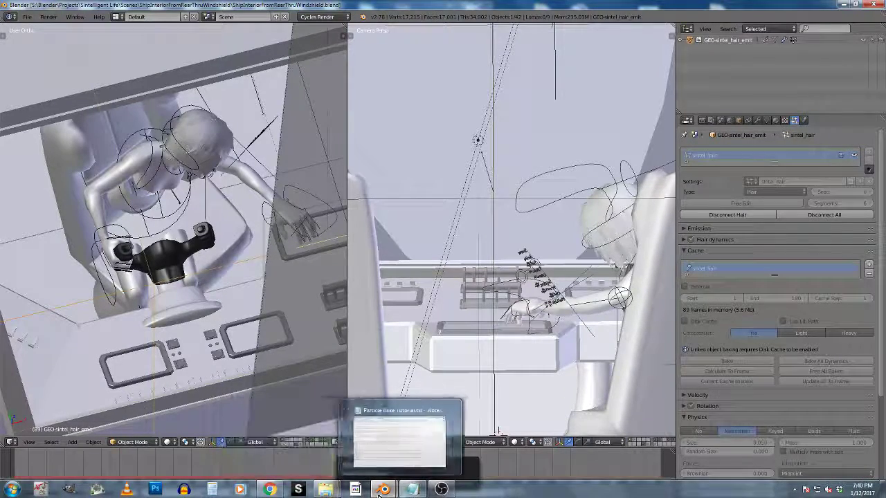
left_click(359, 440)
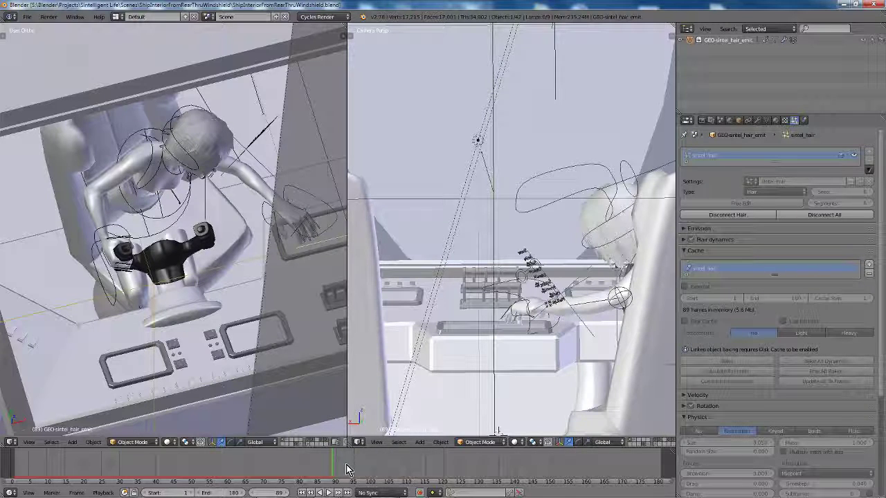
key("shift+Left")
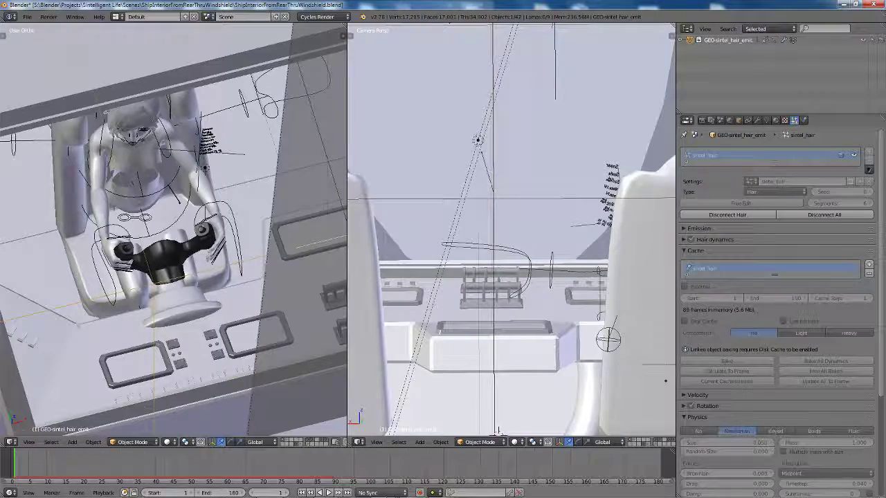
In the Sintel.blend window, enable Disk Cache for the hair particle cache and save the file.
mouse_move(383, 490)
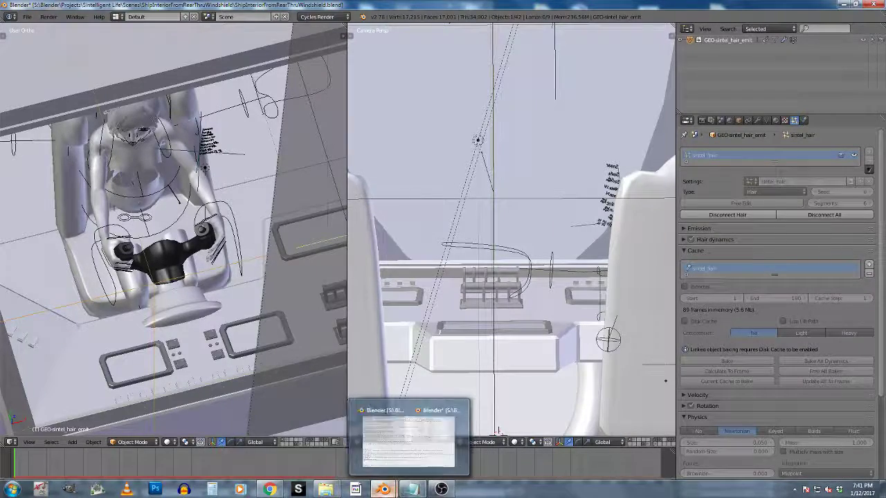
left_click(313, 422)
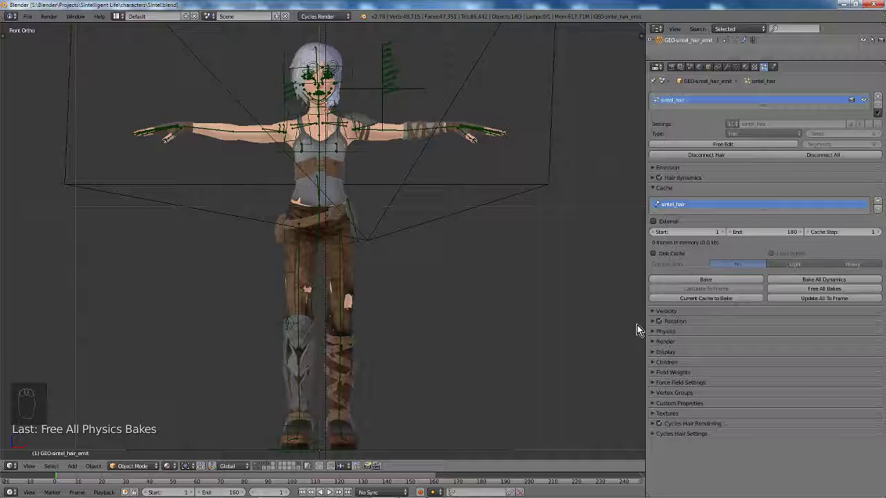
left_click(654, 254)
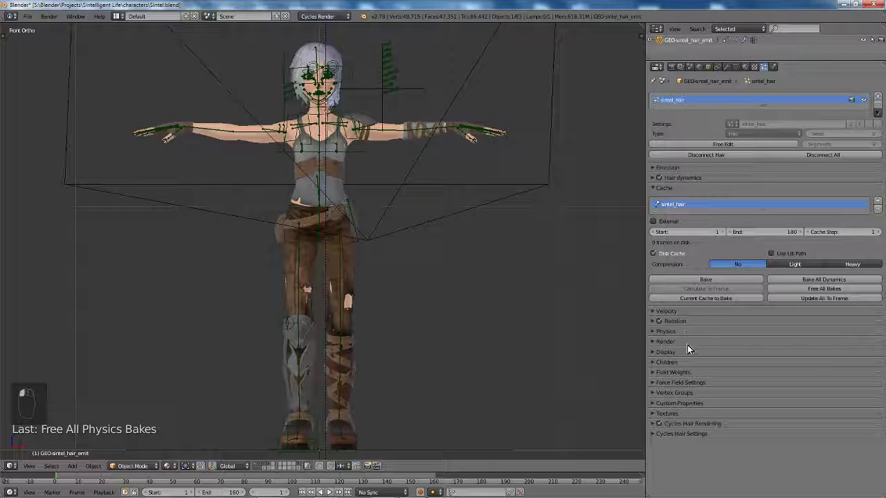
left_click(27, 16)
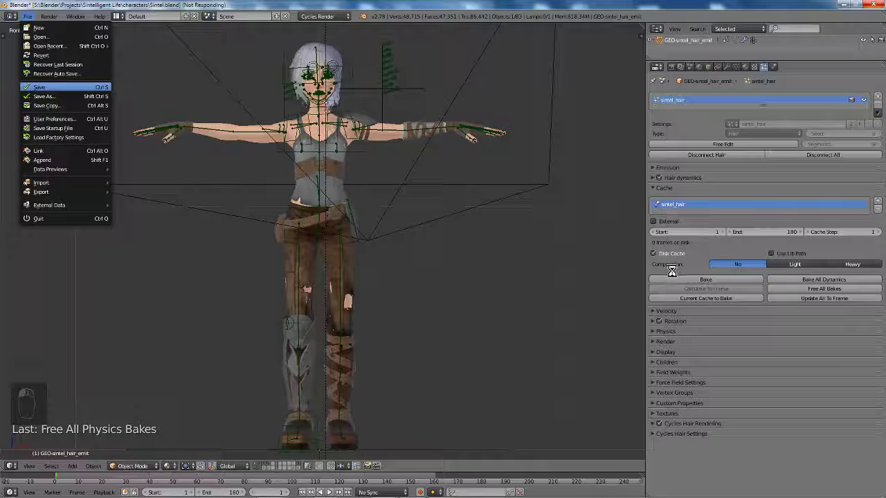
mouse_move(409, 493)
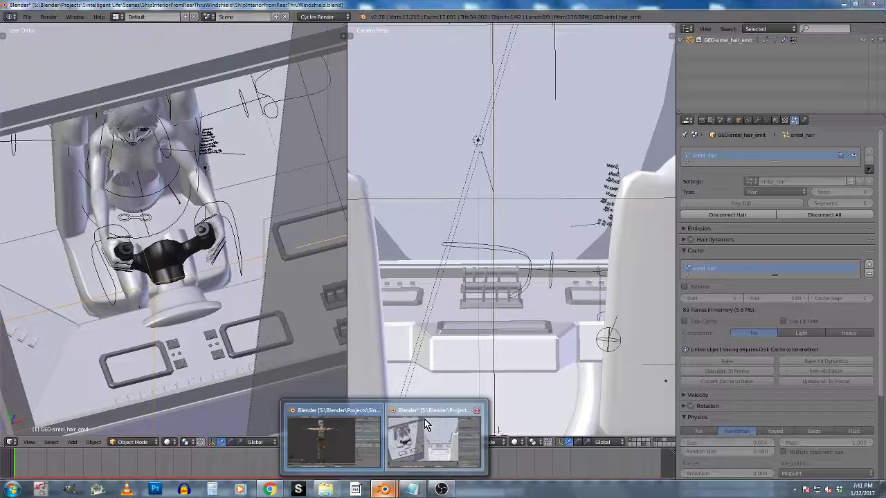
Return to the ship interior window and reload it from the first Open Recent entry.
left_click(425, 424)
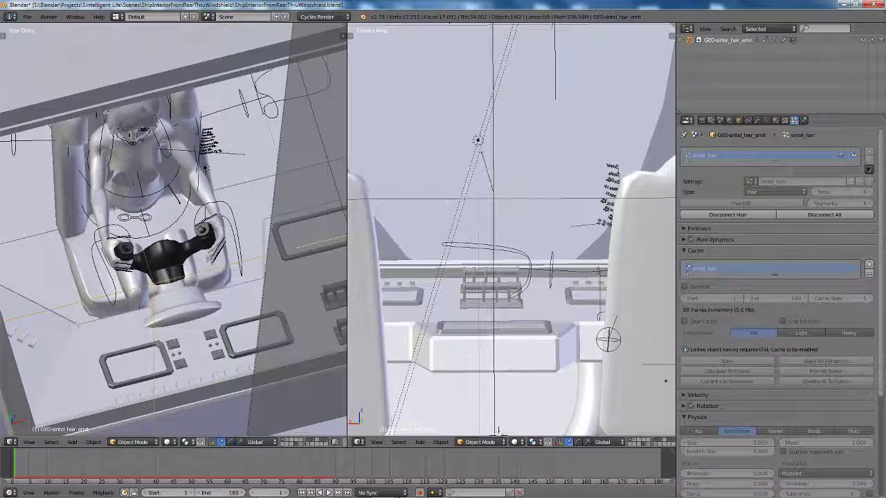
left_click(27, 17)
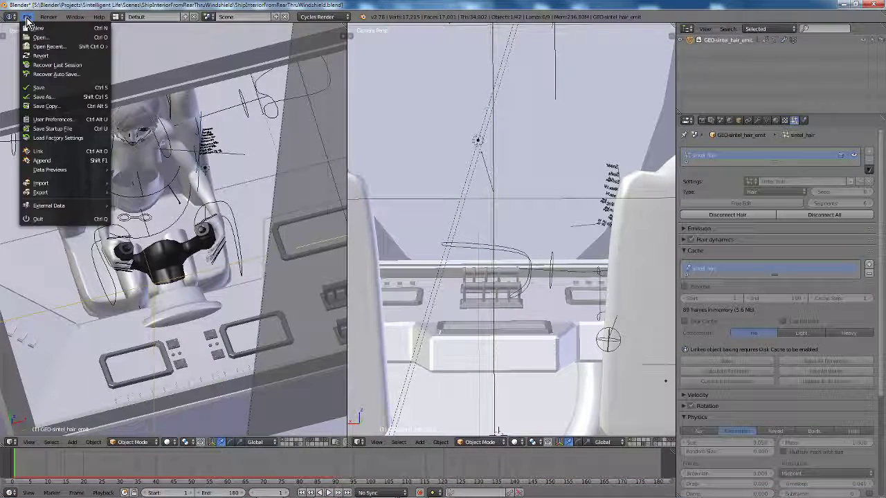
mouse_move(66, 47)
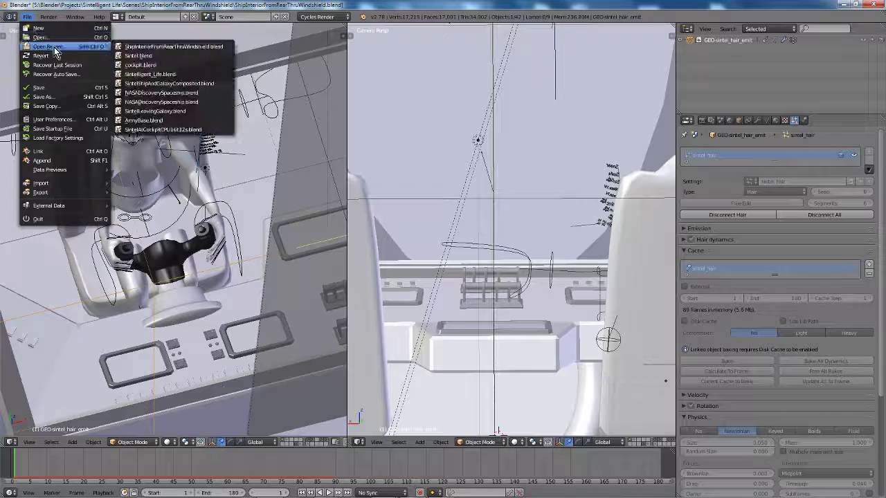
left_click(131, 46)
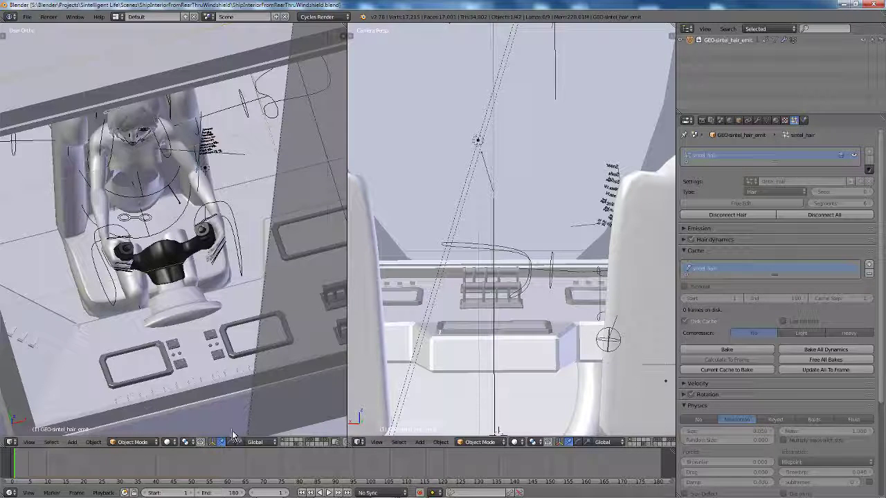
Play the timeline so the hair simulation writes its cache to disk, reaching 56 frames.
left_click(329, 493)
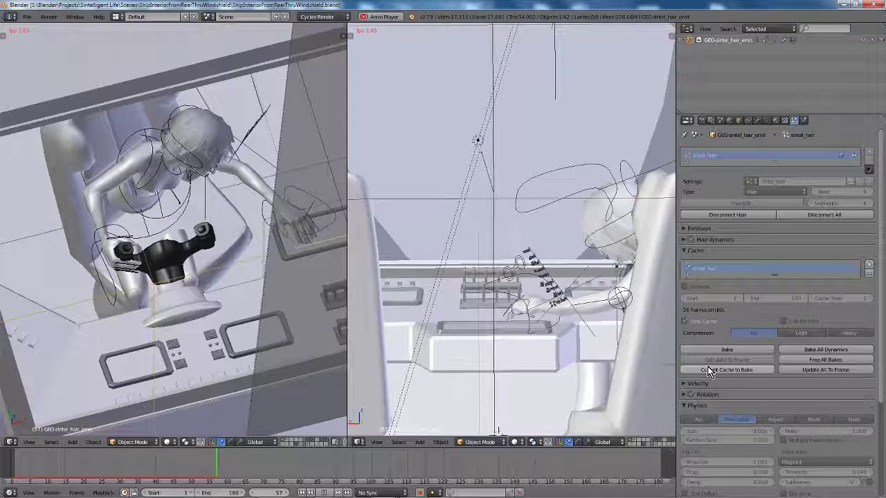
Stop playback, turn on Disk Cache, and replay the hair simulation from disk through 180 frames.
key("Escape")
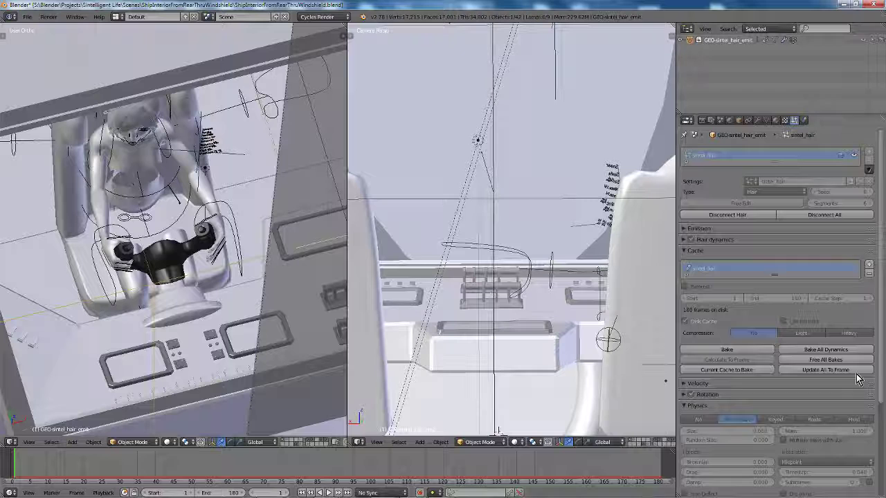
left_click(696, 323)
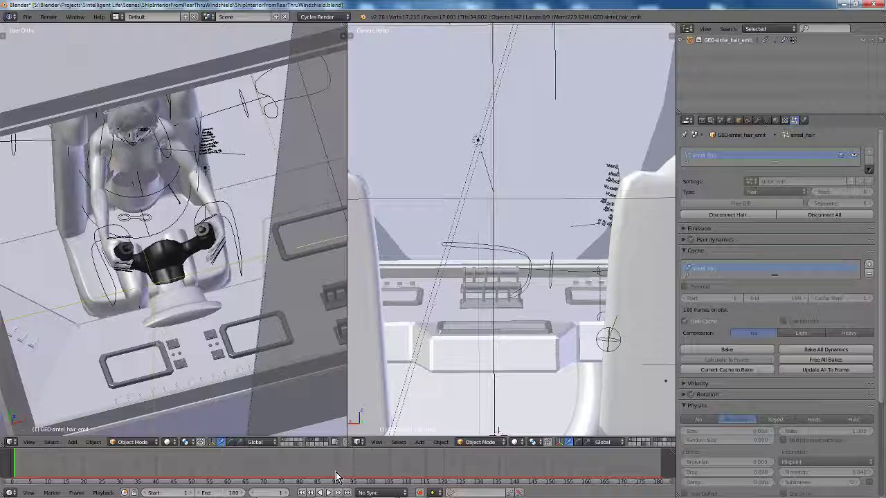
left_click(330, 493)
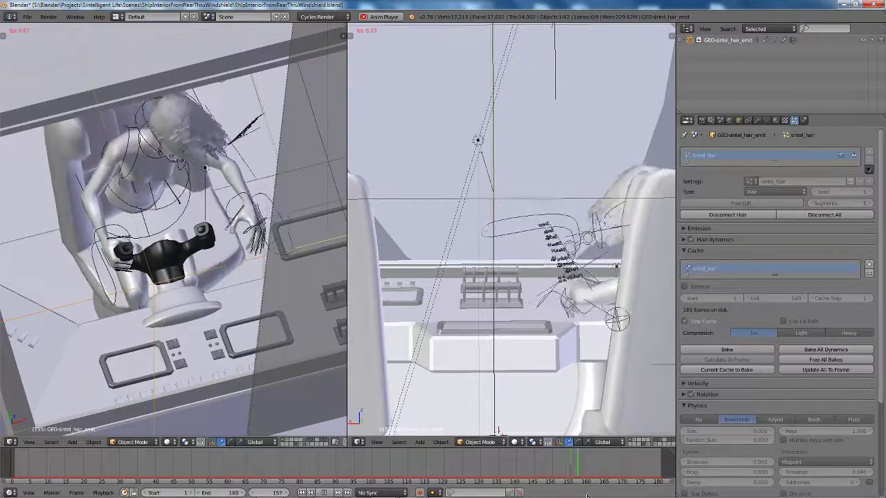
Stop playback, rewind to frame 1, and convert the current hair cache into a bake.
left_click(326, 493)
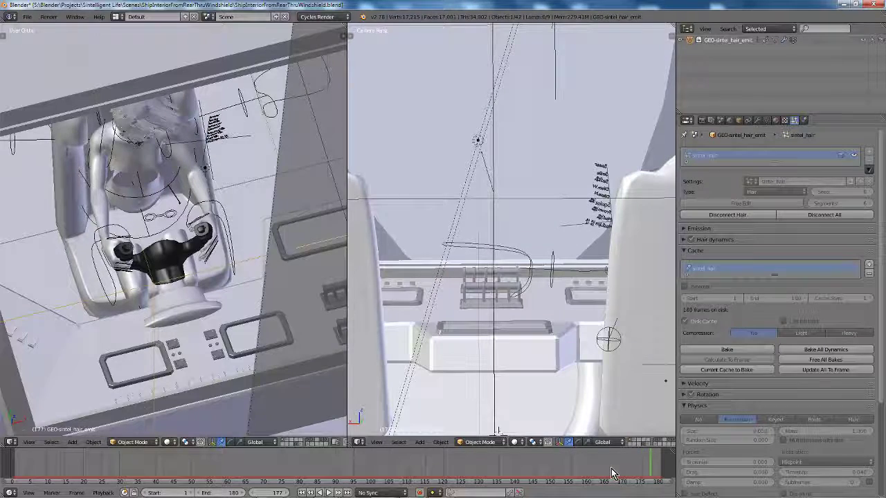
key("shift+Left")
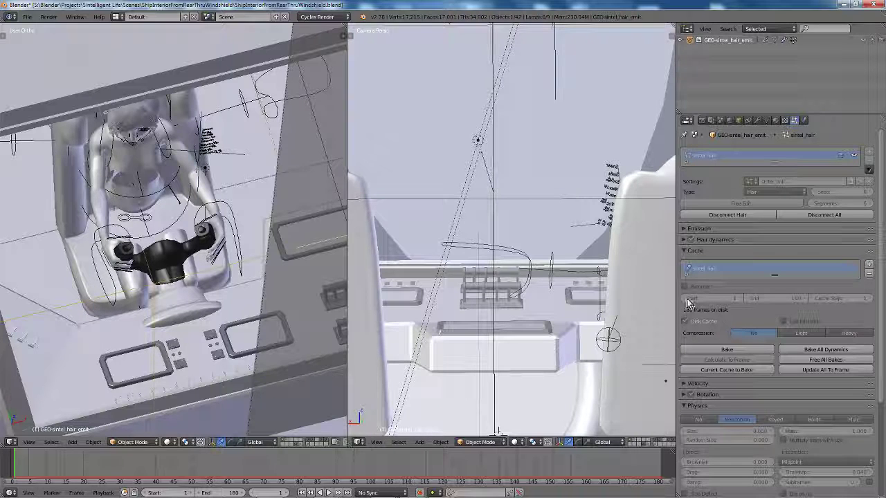
left_click(730, 372)
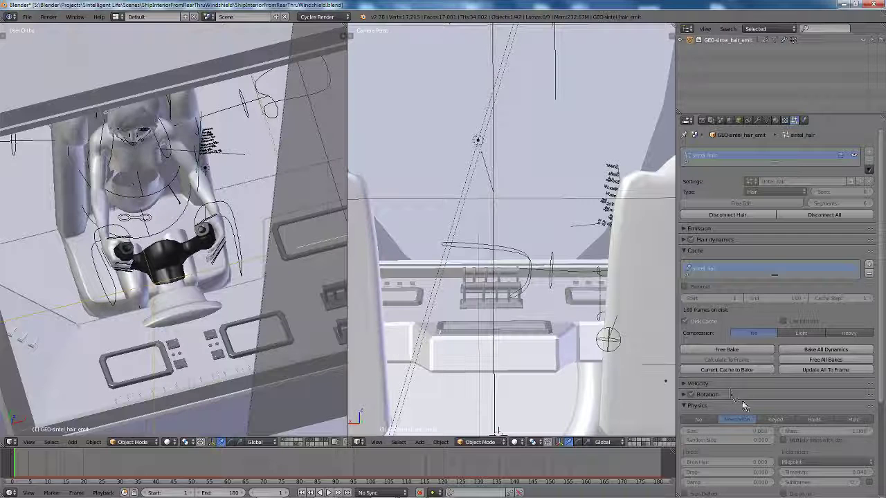
Save ShipInteriorFromRearThruWindshield.blend and reopen it from Open Recent.
left_click(28, 17)
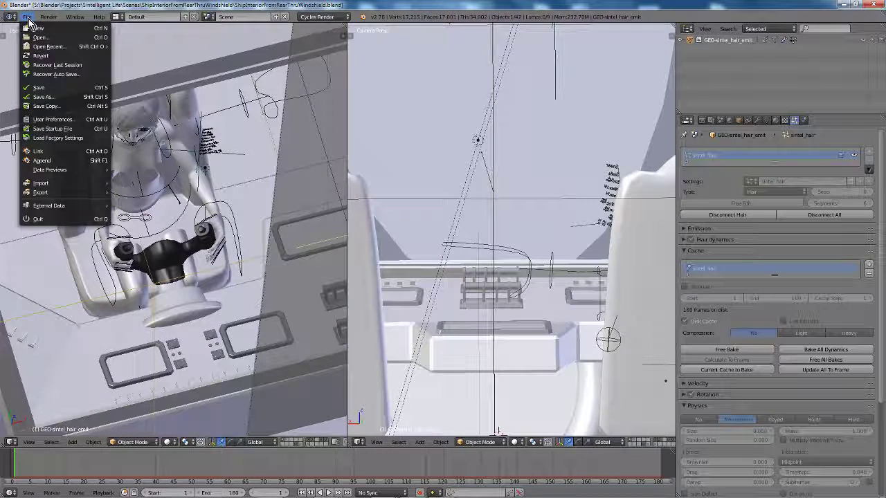
left_click(43, 90)
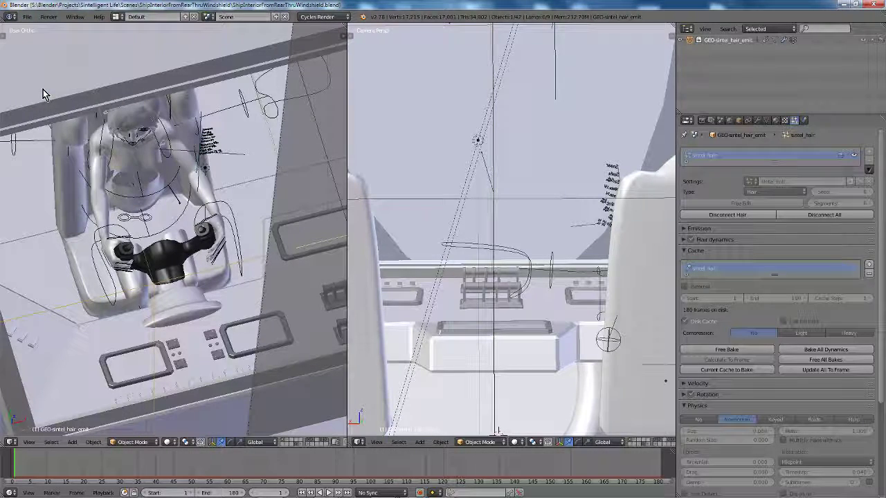
left_click(26, 18)
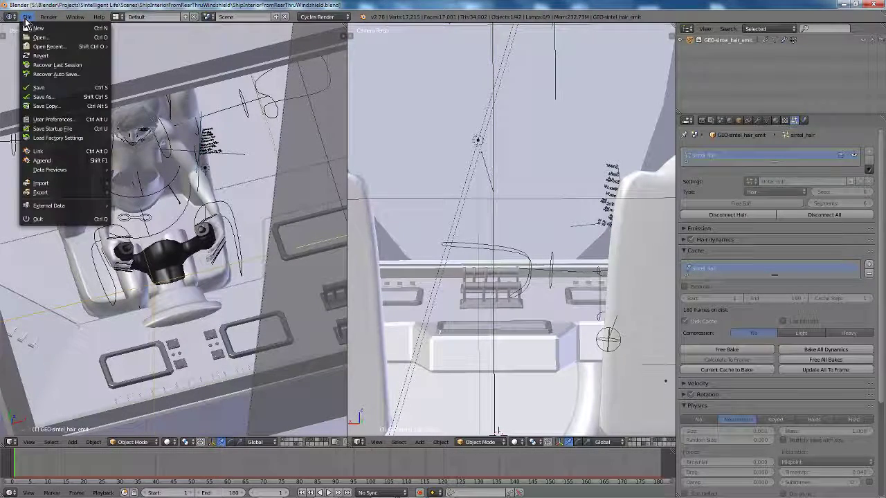
mouse_move(29, 47)
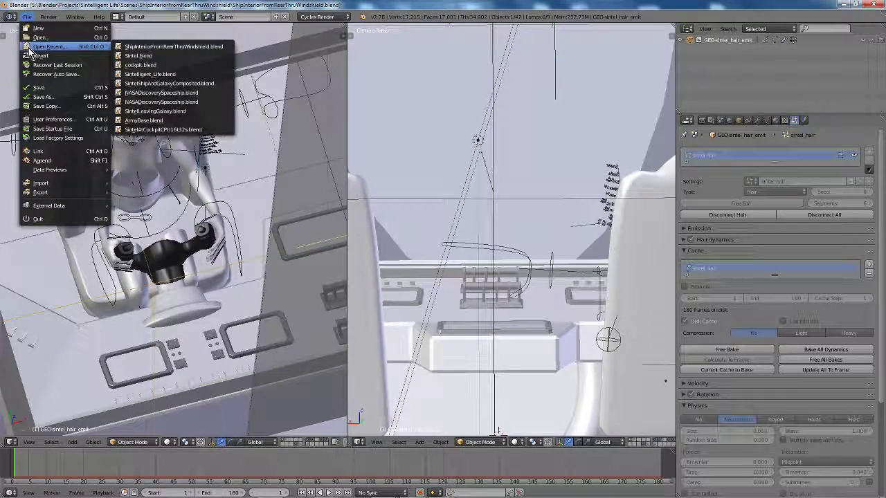
left_click(129, 46)
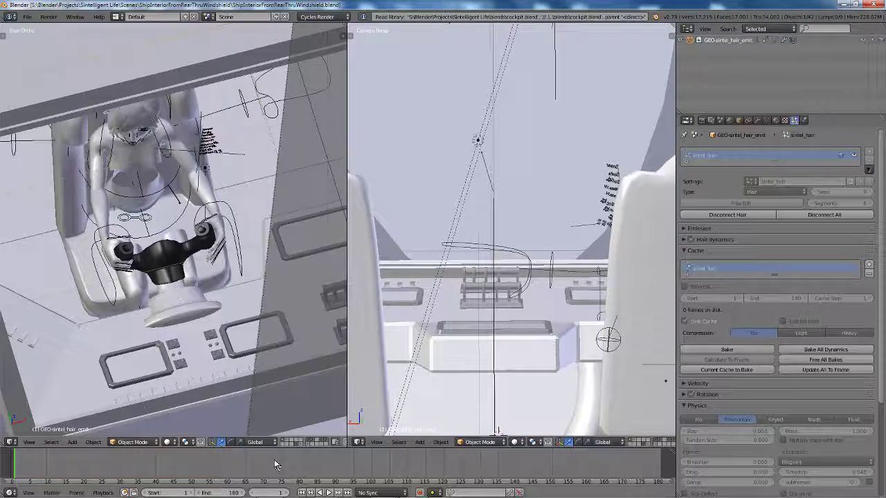
Play the reopened scene so the hair simulation writes 22 frames to the disk cache.
key("alt+a")
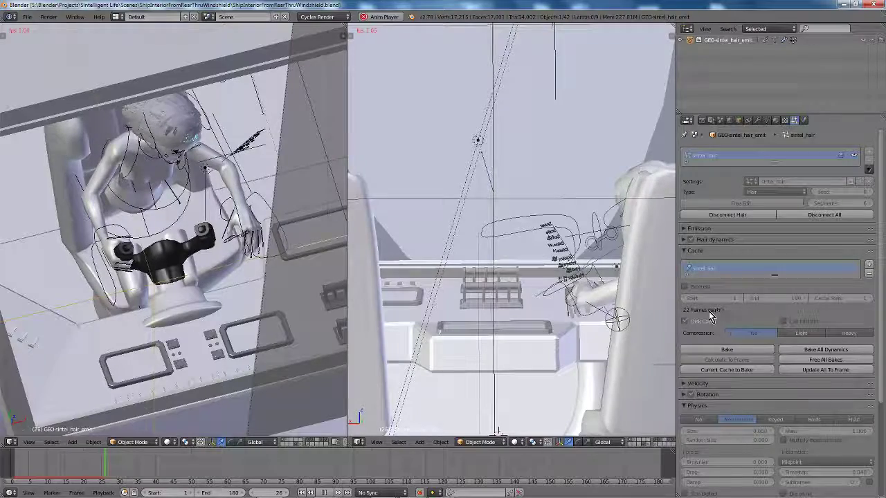
Return to Chrome to view Maniphest task T36382 about linked-object simulation caches.
mouse_move(271, 493)
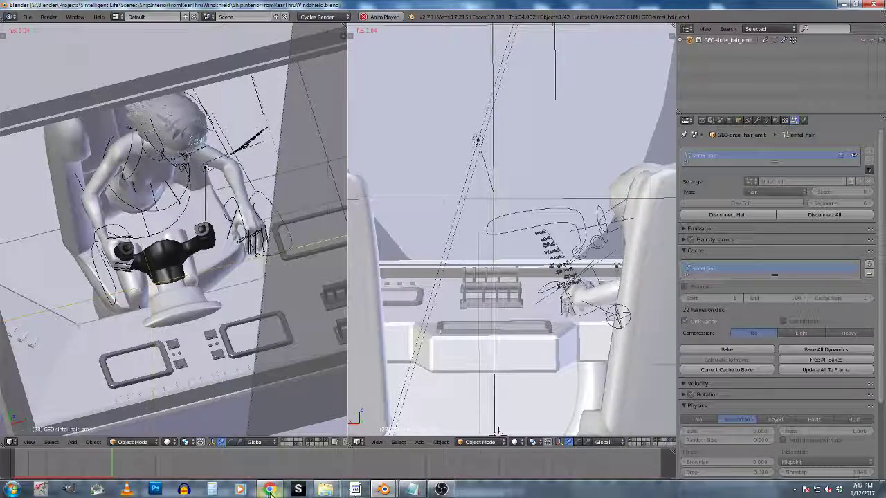
left_click(270, 431)
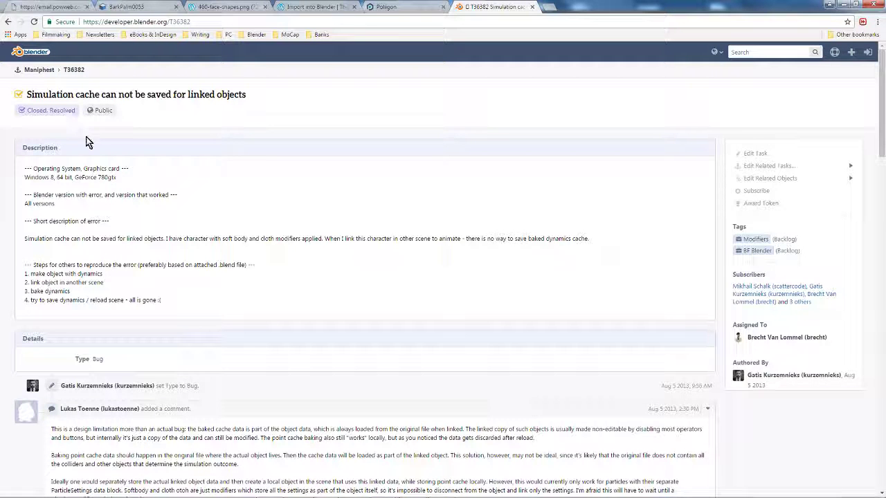
Minimize Chrome to return to Blender while the hair cache fills to 168 frames.
left_click(843, 5)
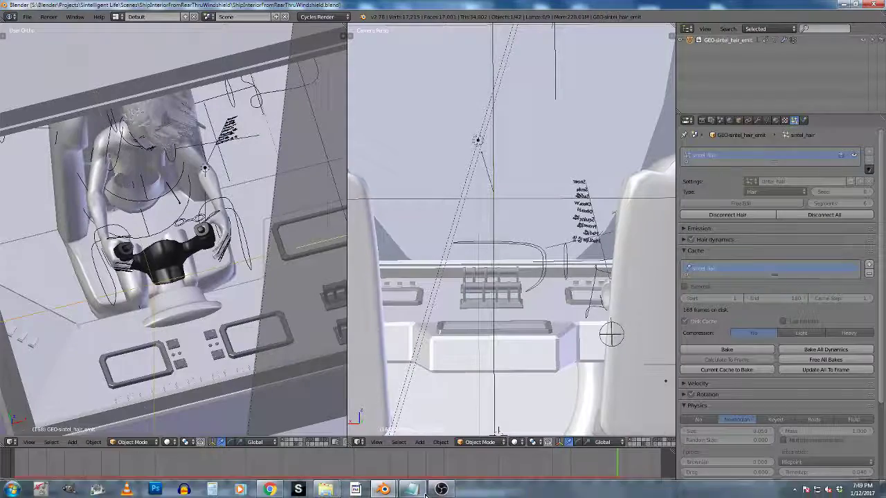
mouse_move(412, 489)
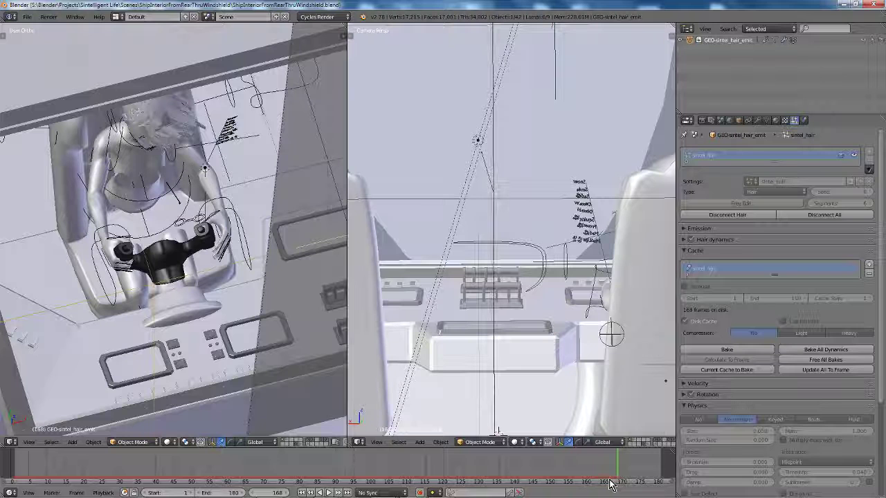
Play the Timeline animation so the hair simulation caches its remaining frames on disk.
left_click(331, 493)
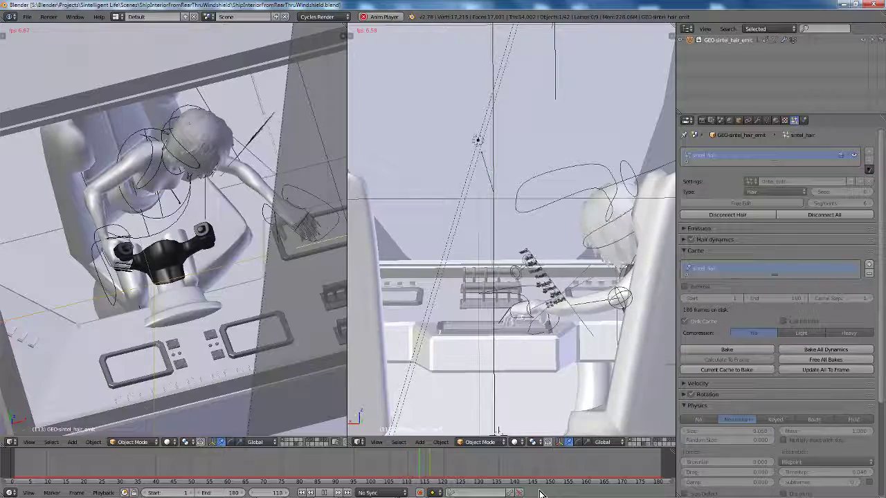
mouse_move(387, 497)
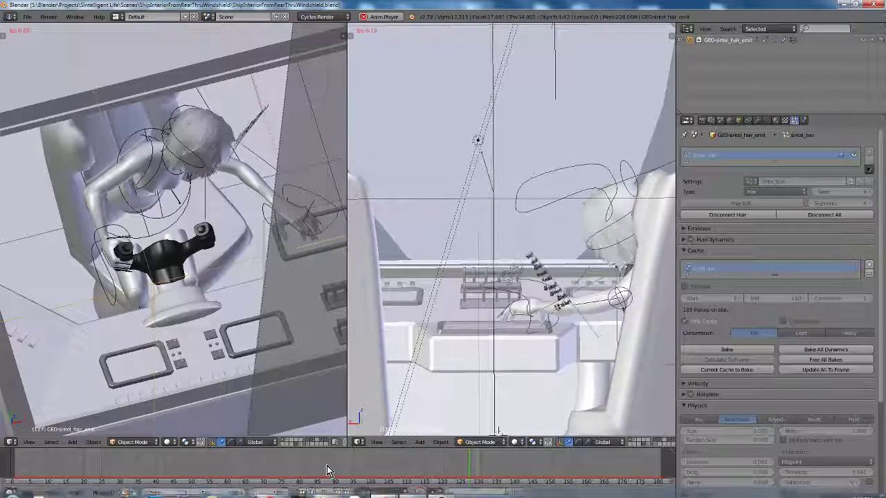
Stop playback, return to frame 1 and convert the hair disk cache to a bake.
left_click(328, 493)
left_click(302, 493)
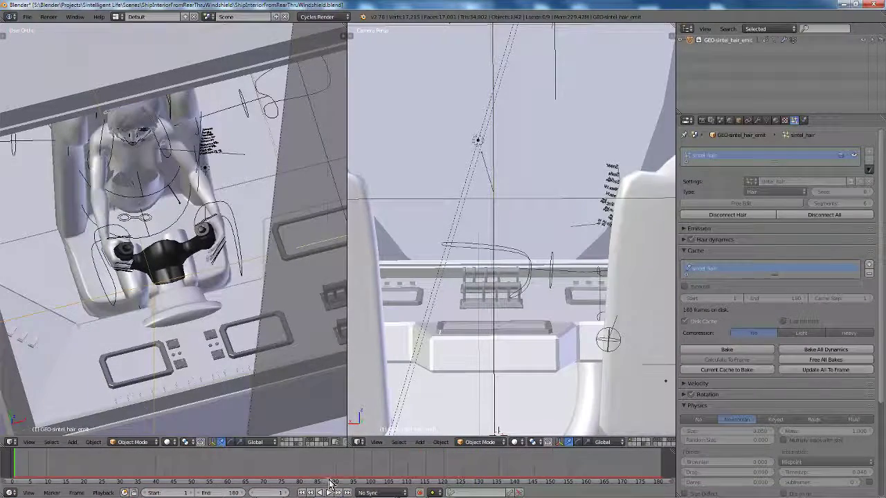
left_click(734, 373)
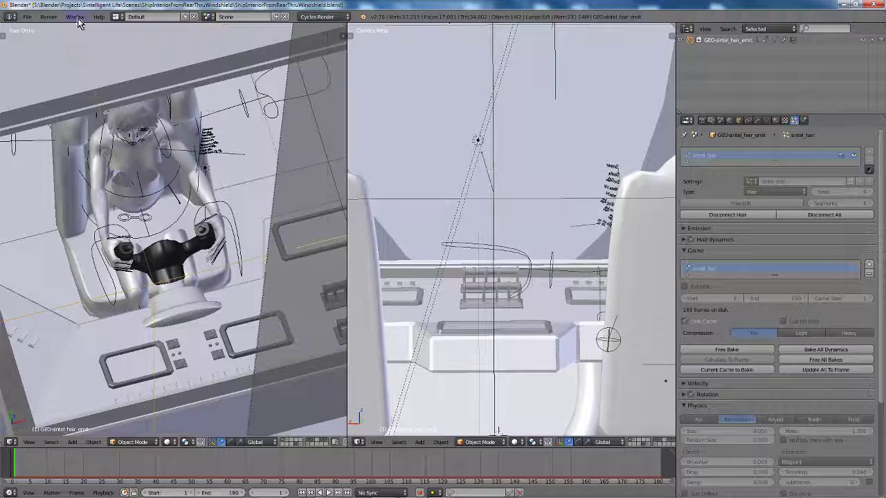
Save the spaceship scene file with File > Save.
left_click(27, 16)
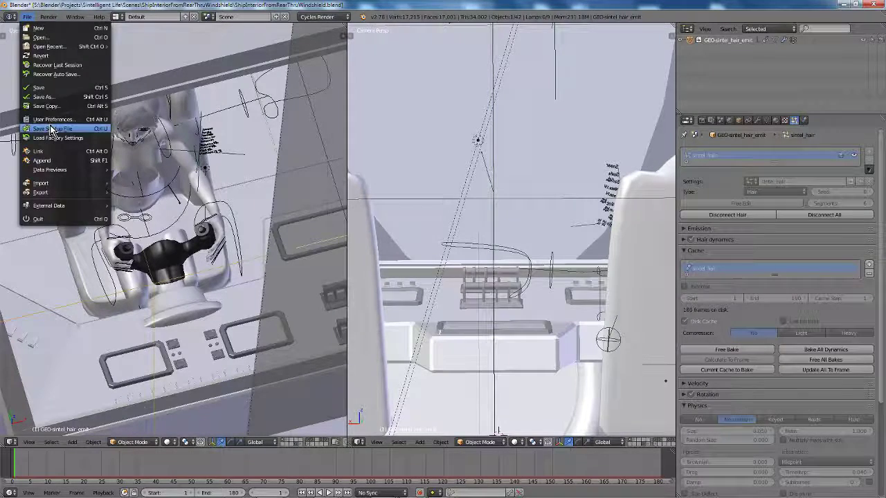
left_click(43, 89)
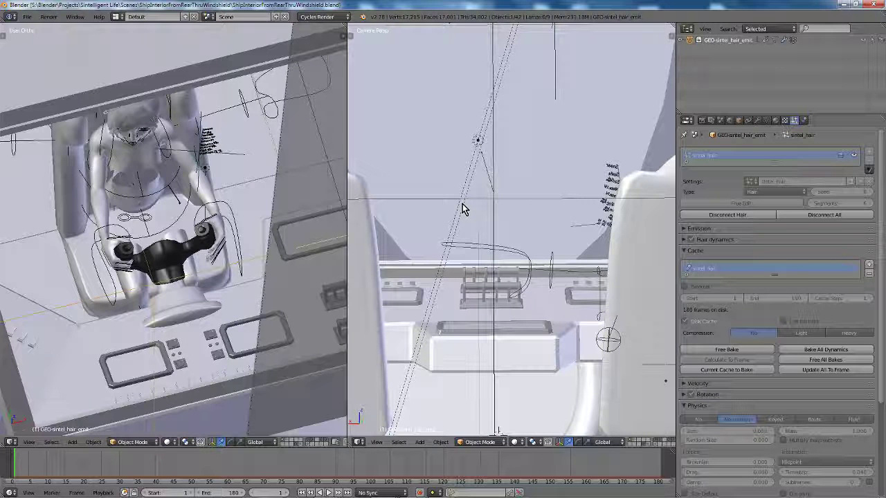
mouse_move(298, 495)
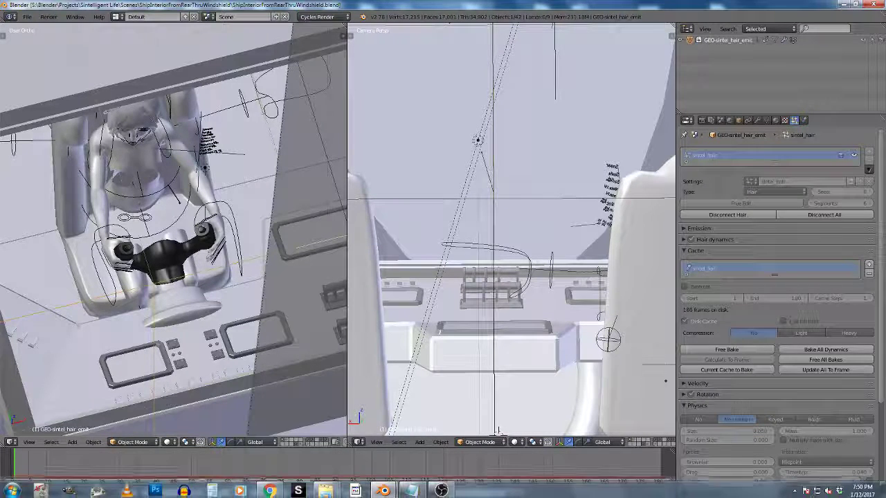
mouse_move(385, 490)
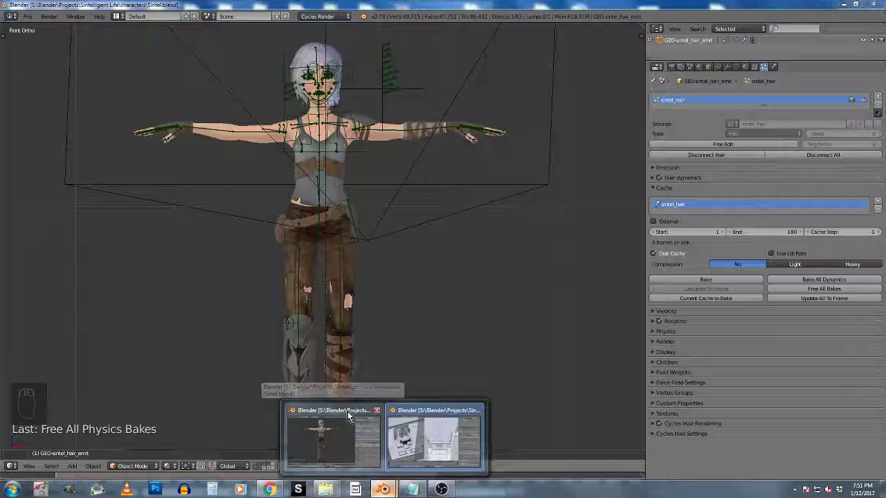
In Sintel.blend, enlarge the Timeline, cache a few hair frames, bake them and save.
left_click(348, 411)
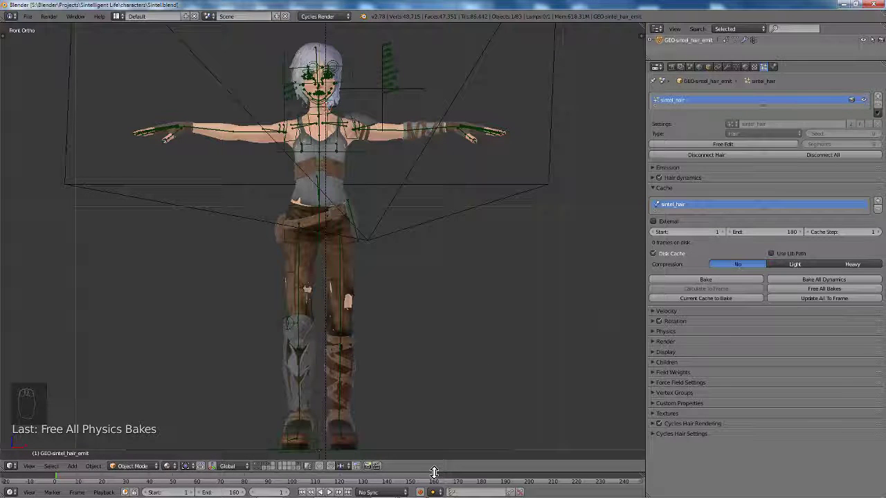
left_click_drag(433, 472, 433, 455)
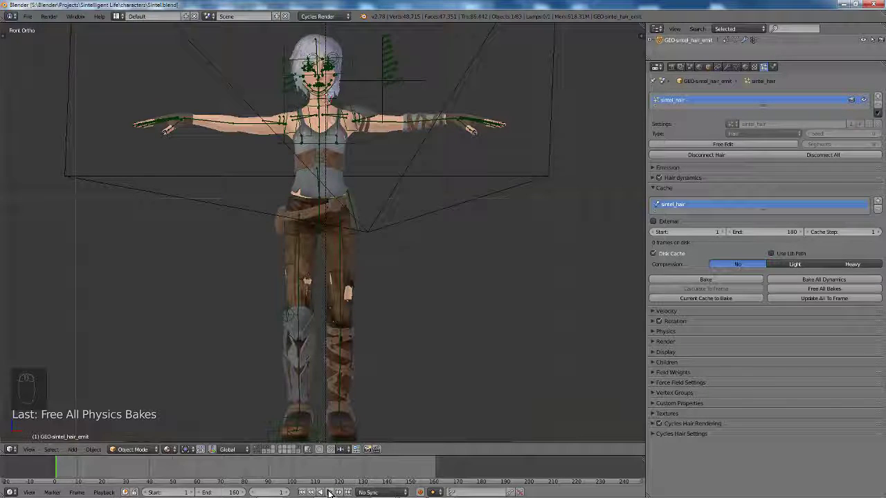
left_click(330, 492)
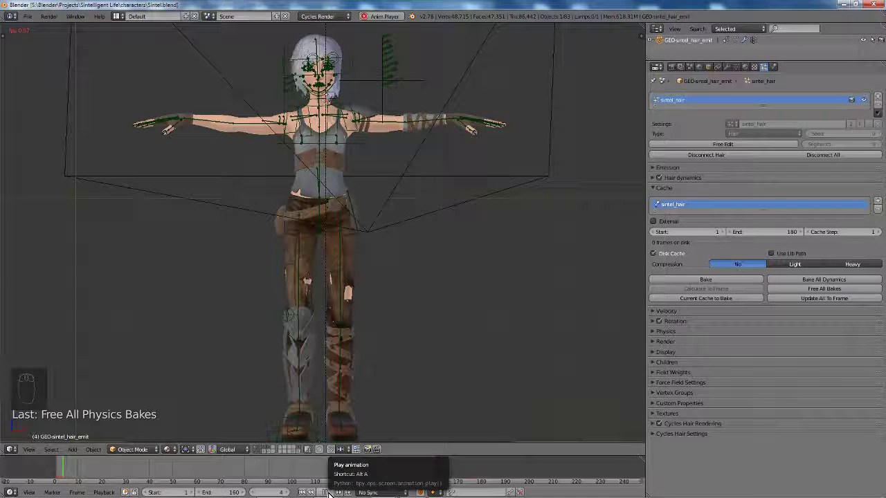
left_click(328, 492)
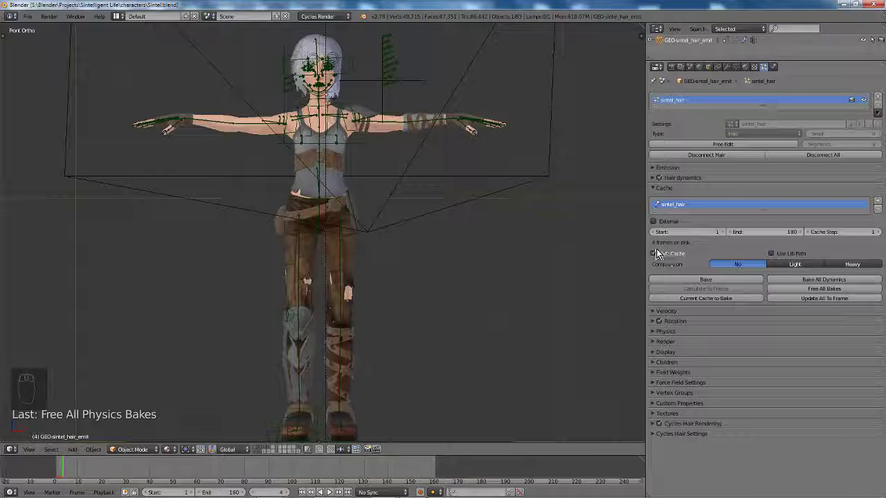
left_click(709, 299)
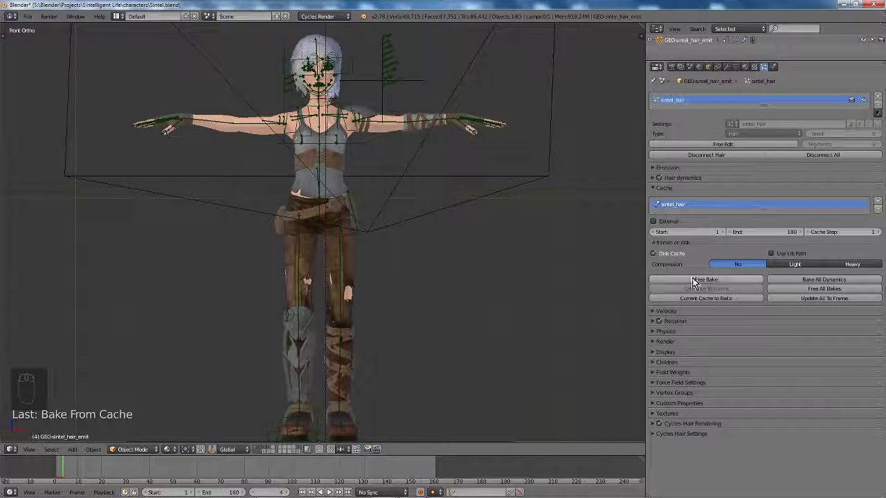
left_click(28, 16)
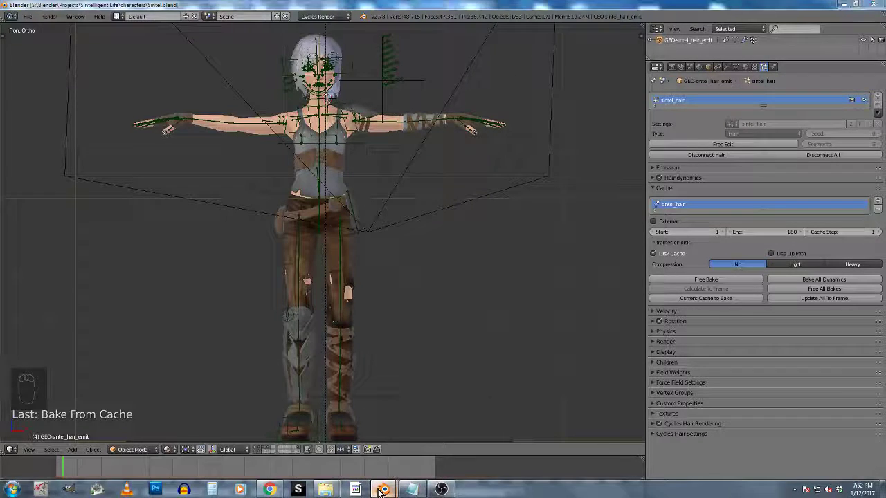
Reopen ShipInteriorFromRearThruWindshield.blend from Open Recent in the spaceship scene window.
mouse_move(381, 489)
left_click(430, 415)
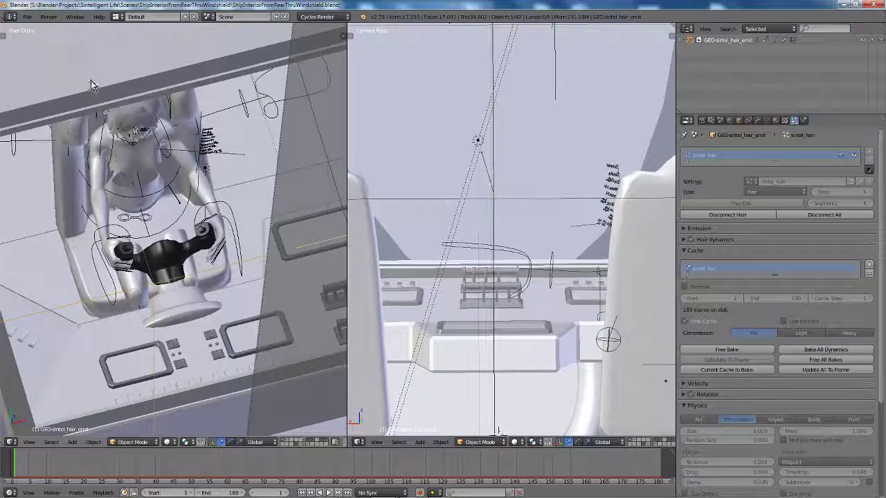
left_click(27, 21)
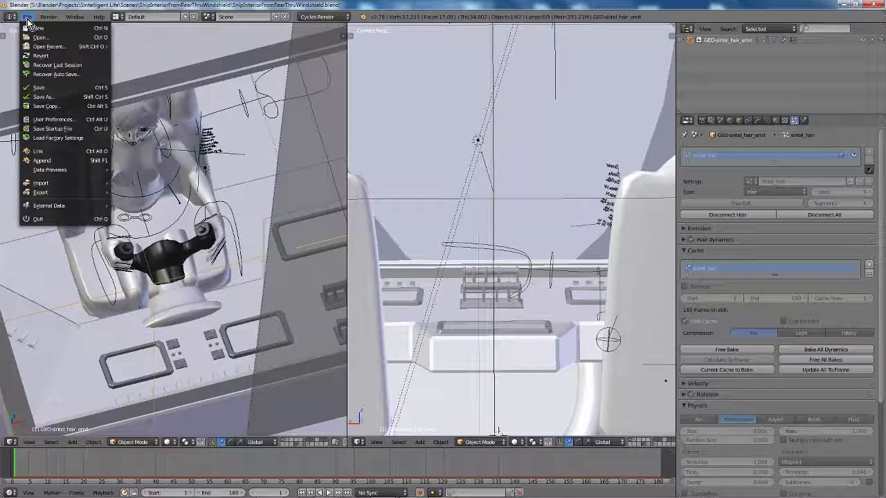
mouse_move(76, 47)
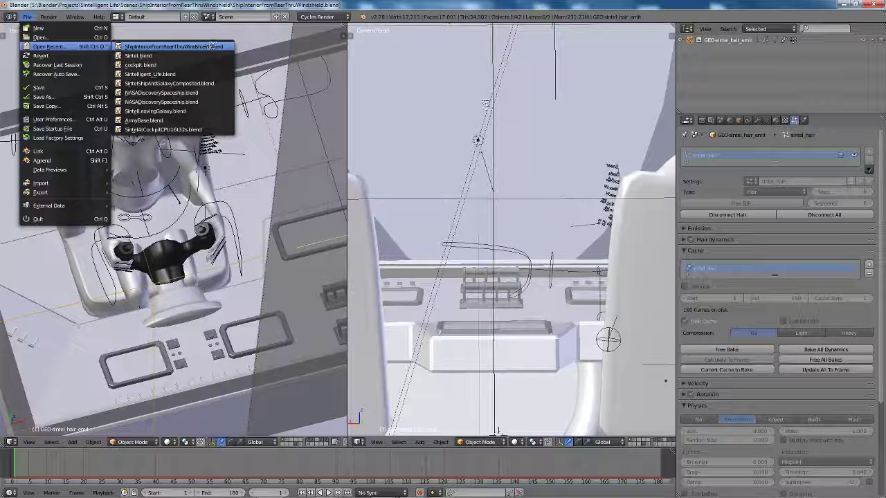
left_click(173, 47)
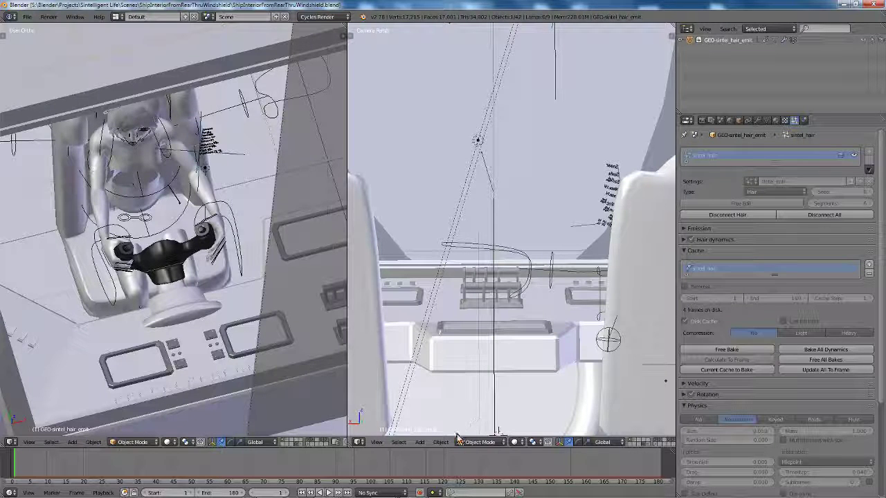
Play the hair animation up to frame 83, pause, and jump back to frame 1.
left_click(328, 493)
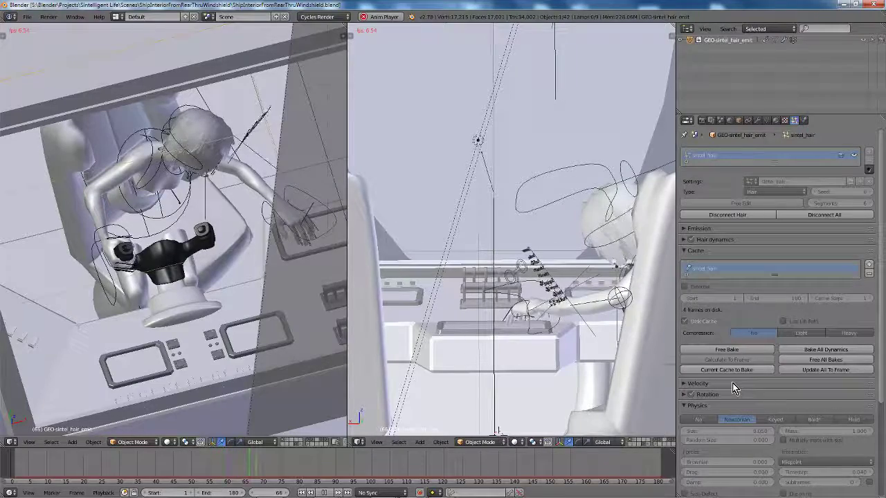
left_click(324, 493)
left_click(301, 493)
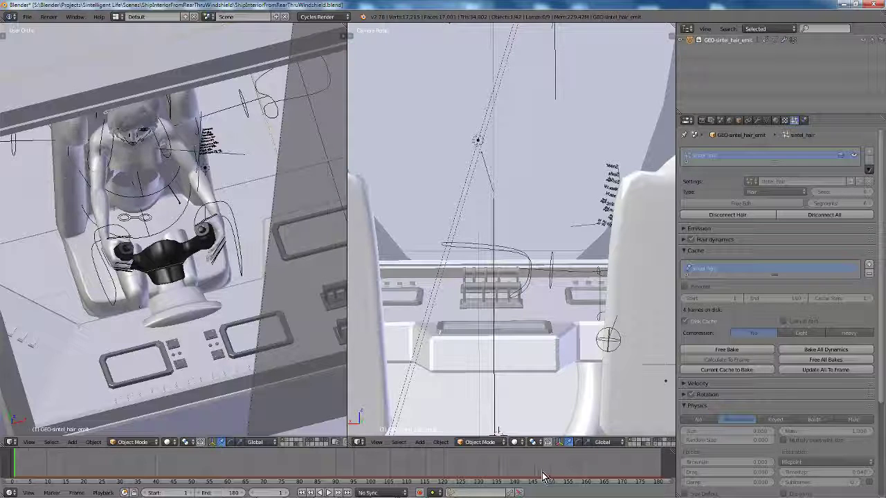
mouse_move(328, 490)
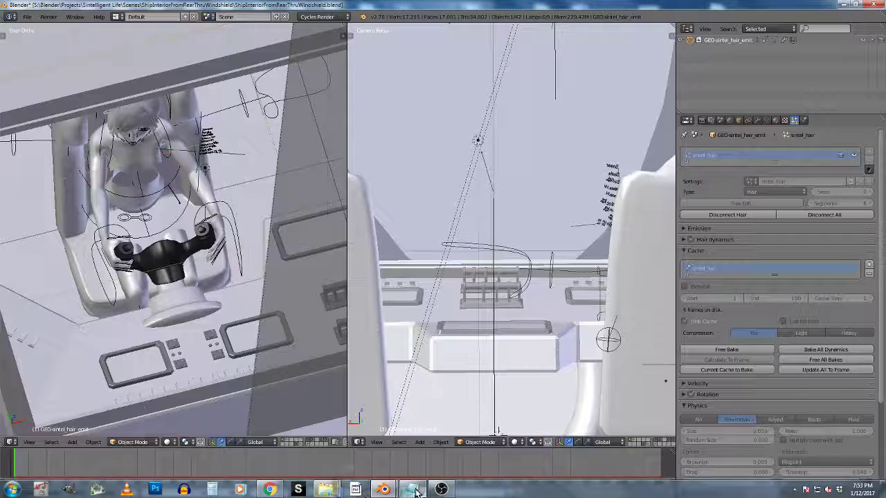
left_click(355, 490)
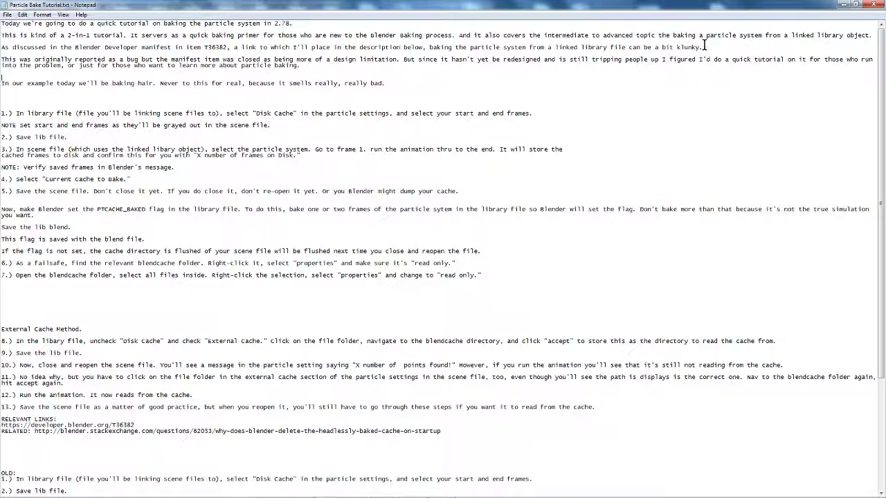
left_click(843, 8)
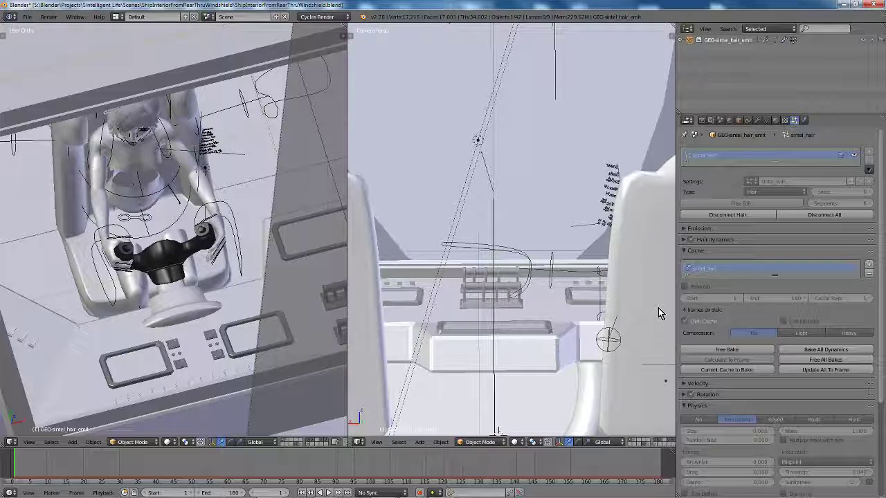
Toggle the Disk Cache checkbox on the sintel_hair particle cache.
left_click(685, 321)
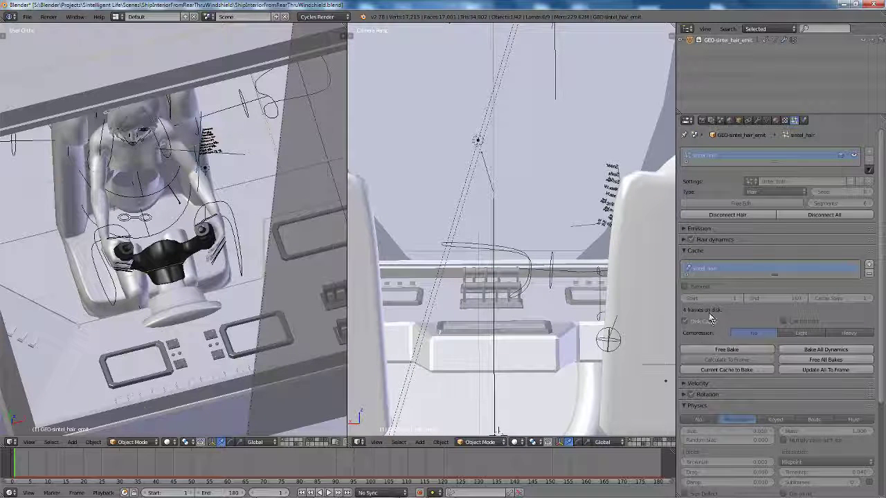
Minimize both Blender windows and the Particle Cache Workaround folder window.
left_click(845, 8)
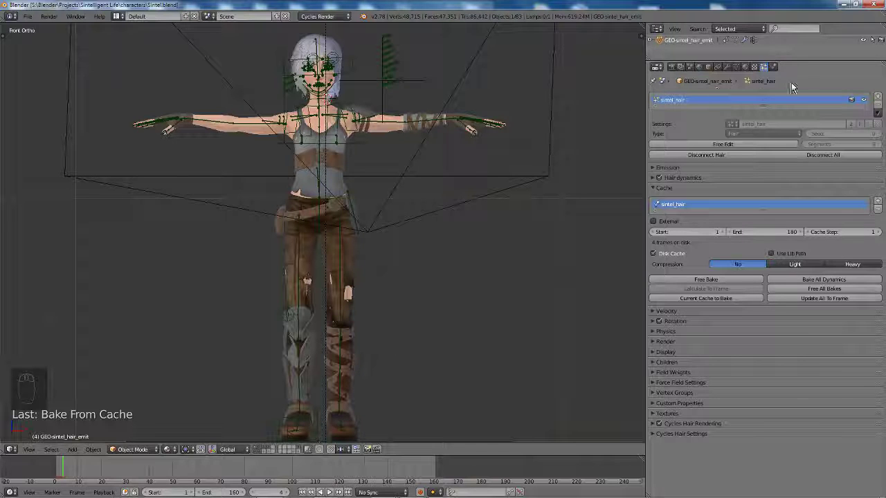
left_click(843, 6)
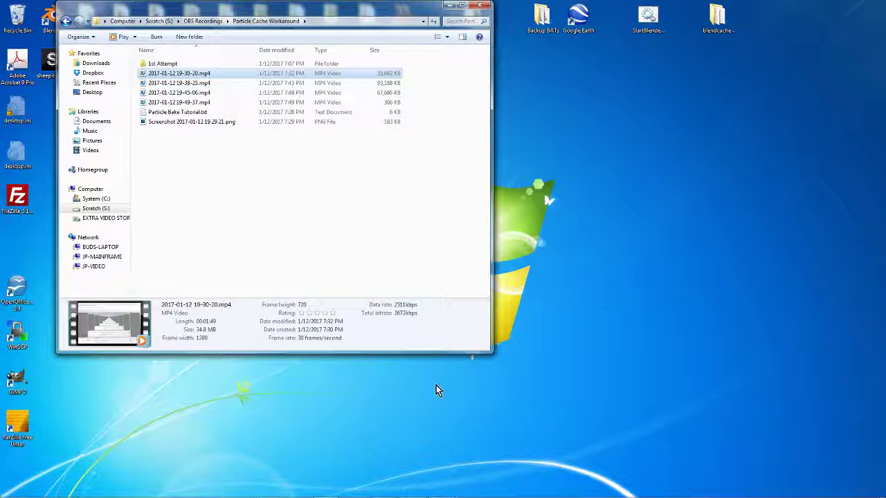
left_click(451, 7)
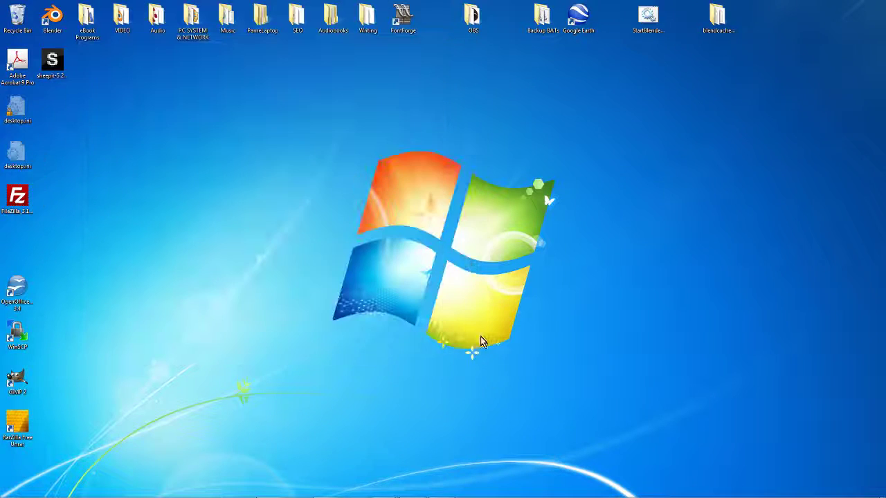
mouse_move(511, 496)
mouse_move(326, 493)
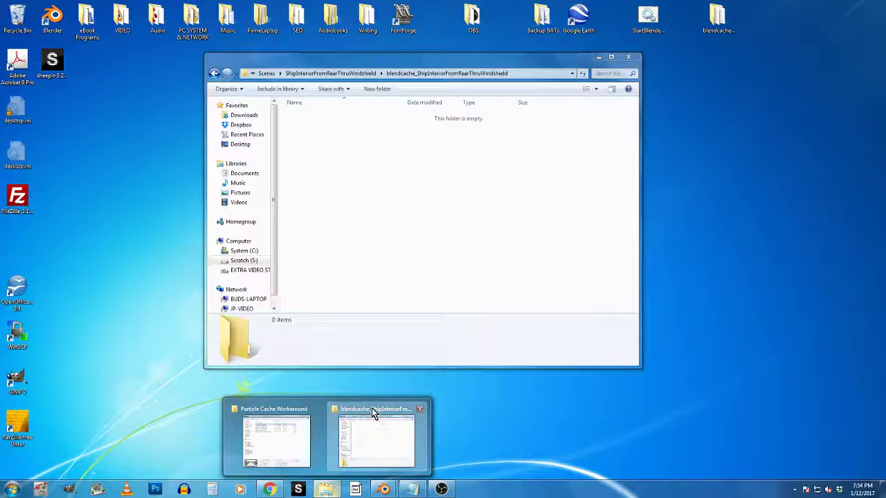
Bring up the blendcache window, go up to ShipInteriorFromRearThruWindshield and maximize it.
left_click(376, 419)
left_click(215, 73)
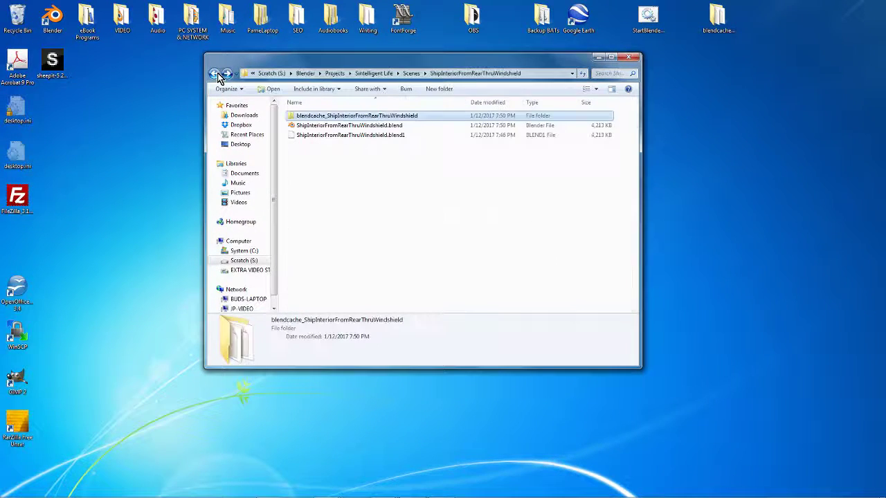
double_click(492, 59)
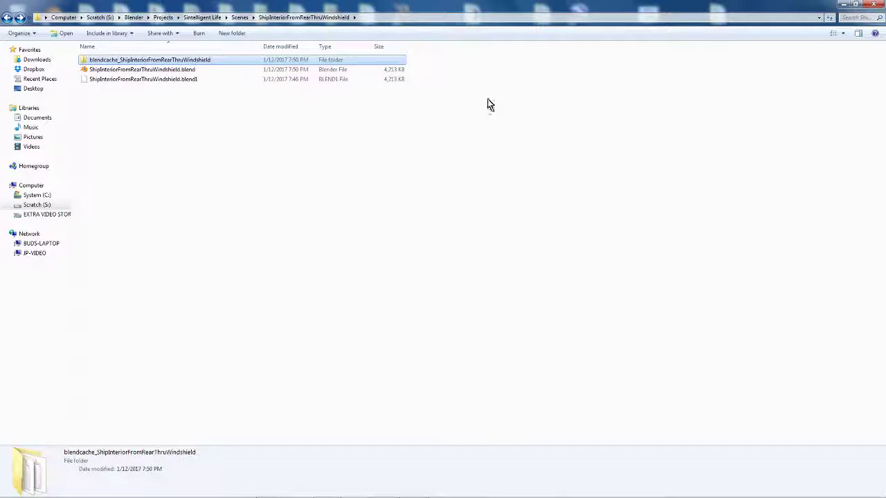
right_click(114, 62)
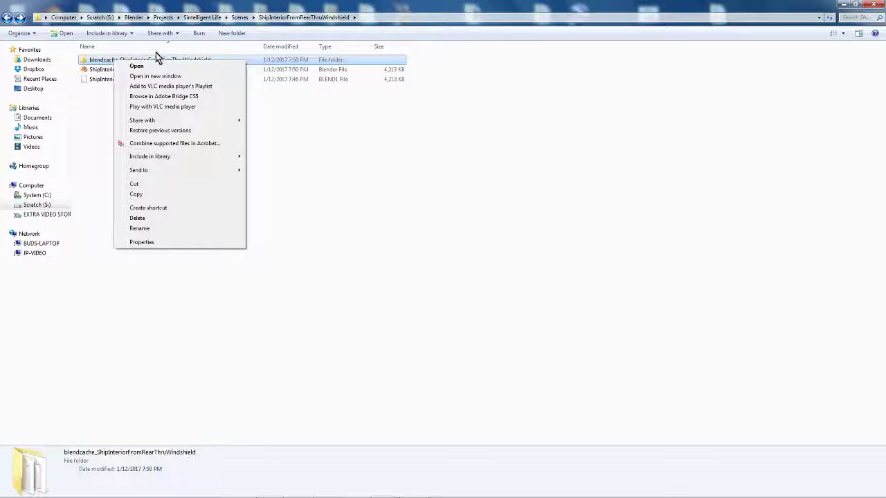
left_click(142, 242)
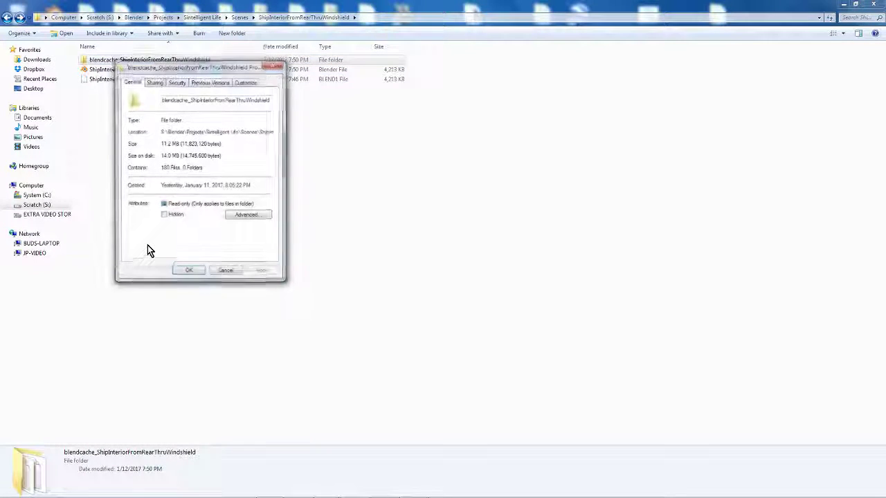
left_click(225, 274)
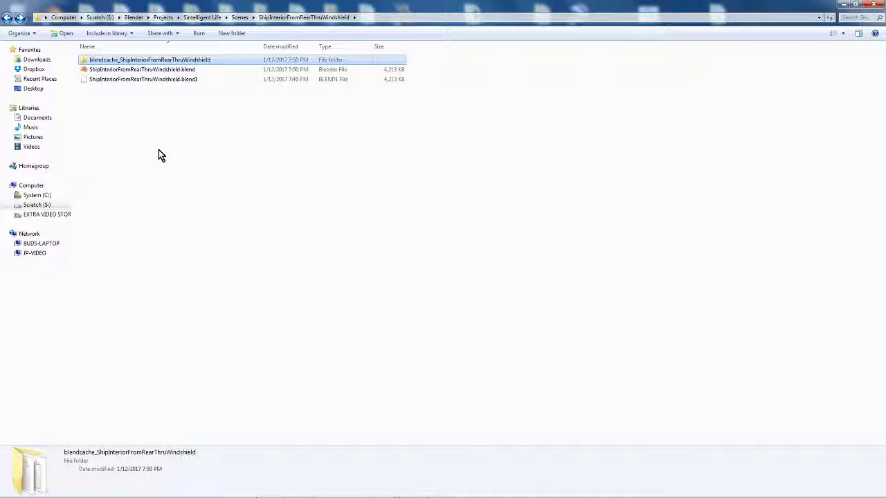
mouse_move(84, 61)
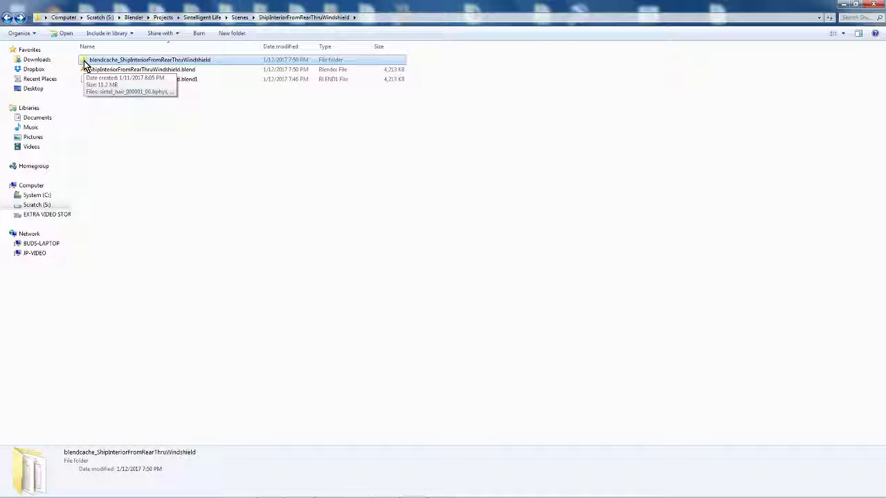
Open the blendcache folder, view the first .bphys file's properties, and scroll to the last file.
double_click(83, 60)
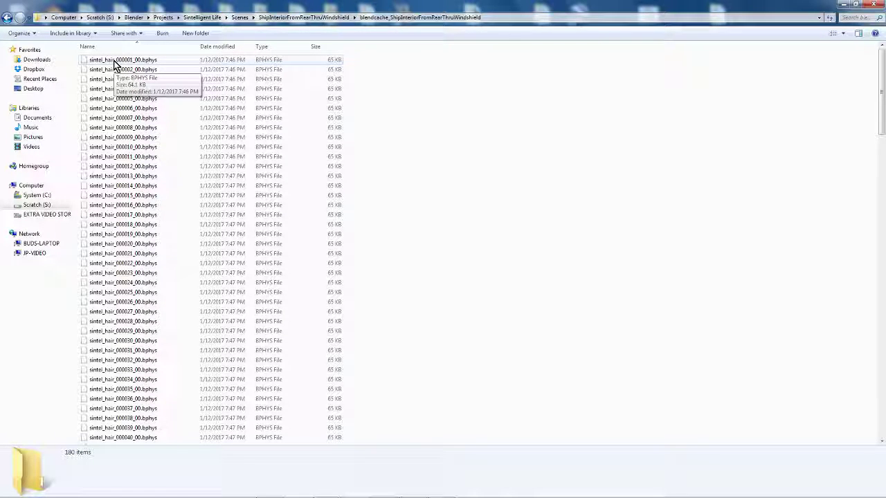
right_click(114, 62)
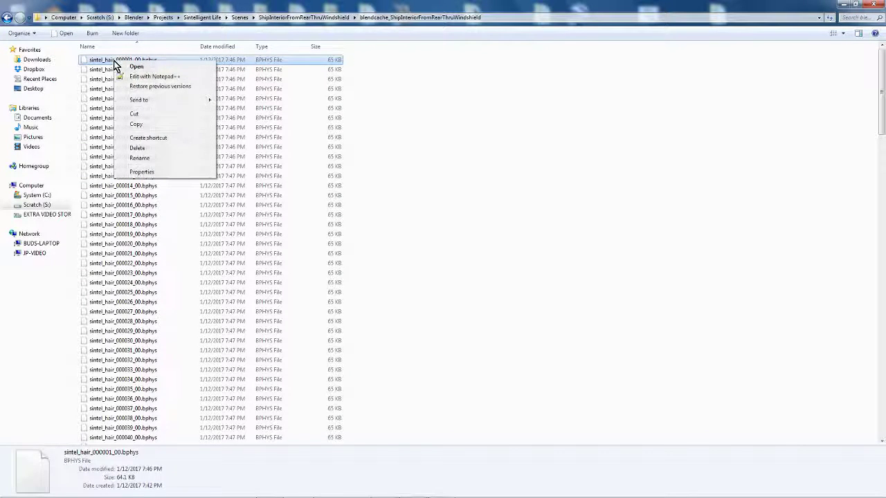
left_click(157, 172)
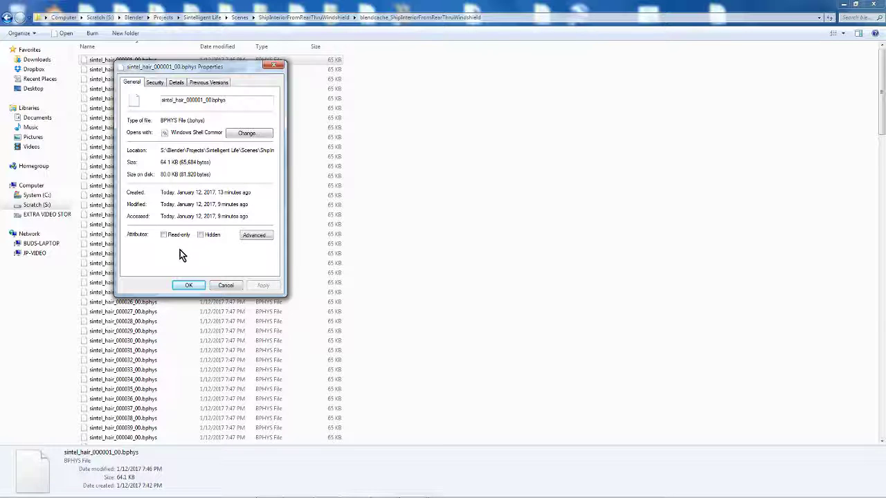
left_click(189, 287)
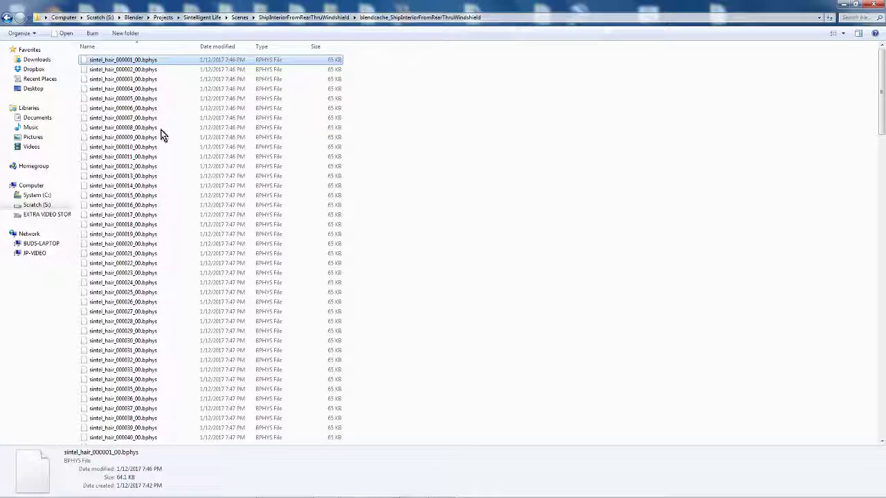
scroll(424, 266, "down", 20)
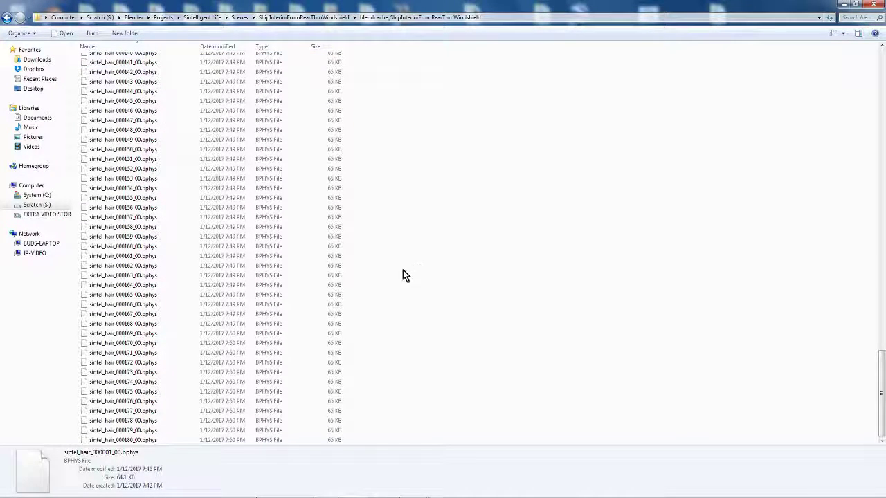
Select all 180 sintel_hair .bphys cache files, set them read-only, and minimize Explorer.
left_click(96, 441, "shift")
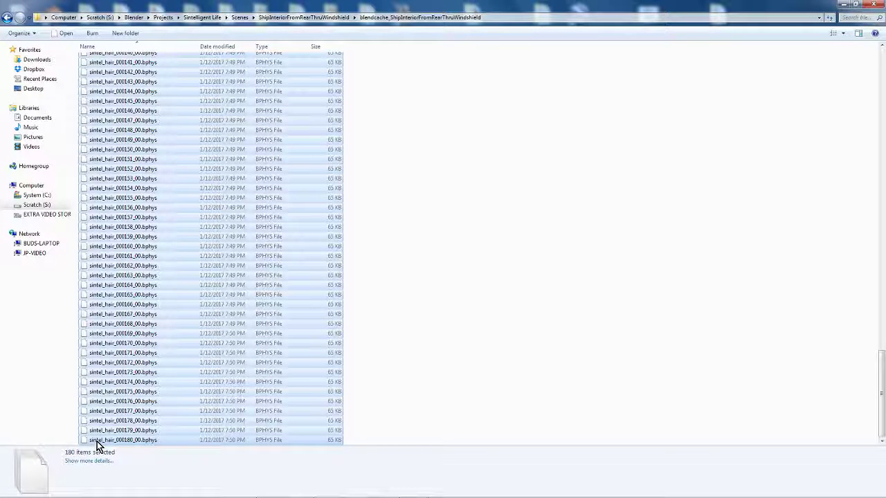
right_click(148, 228)
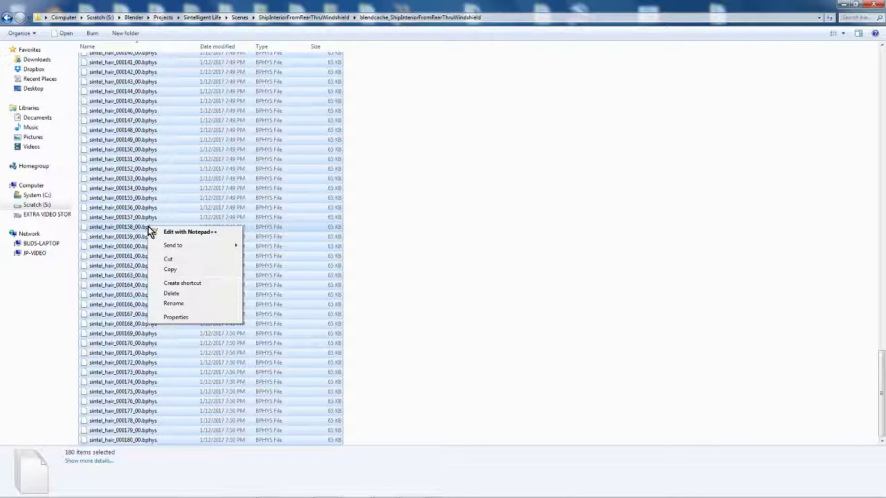
left_click(206, 317)
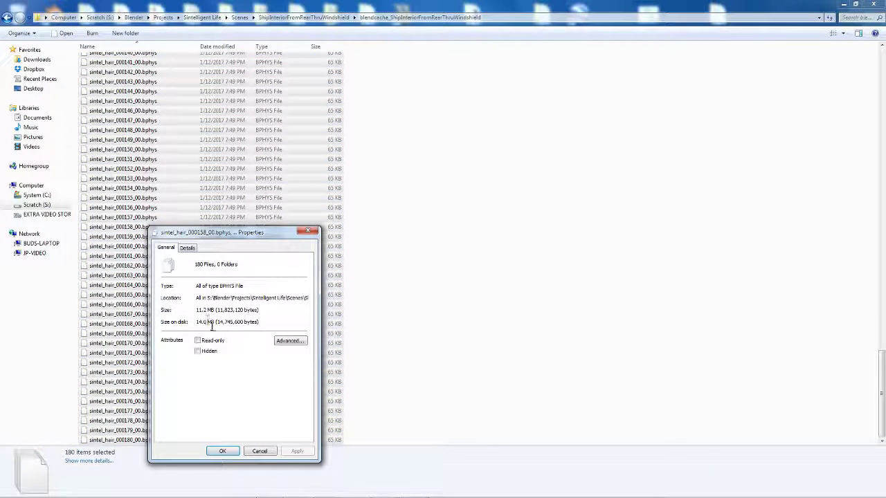
left_click(198, 341)
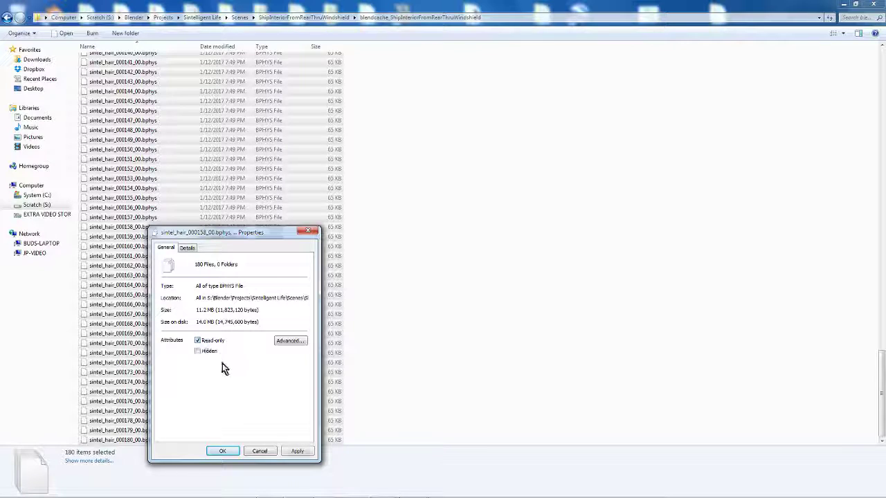
left_click(295, 451)
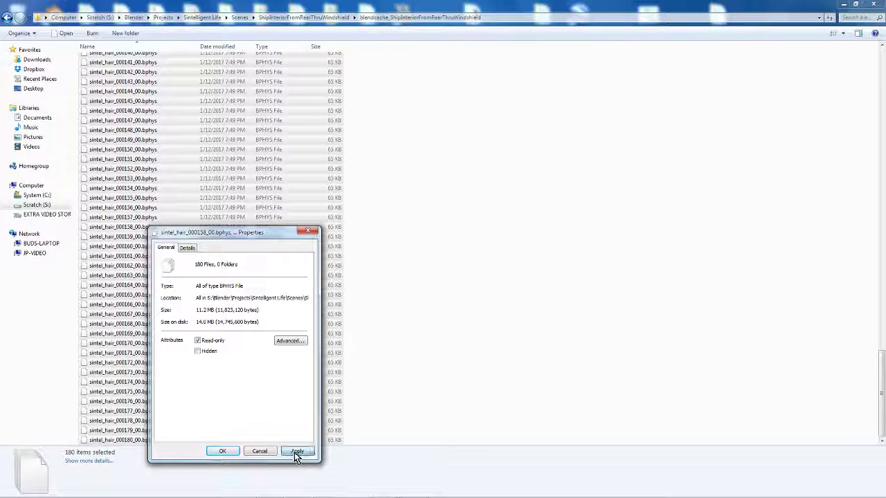
left_click(221, 452)
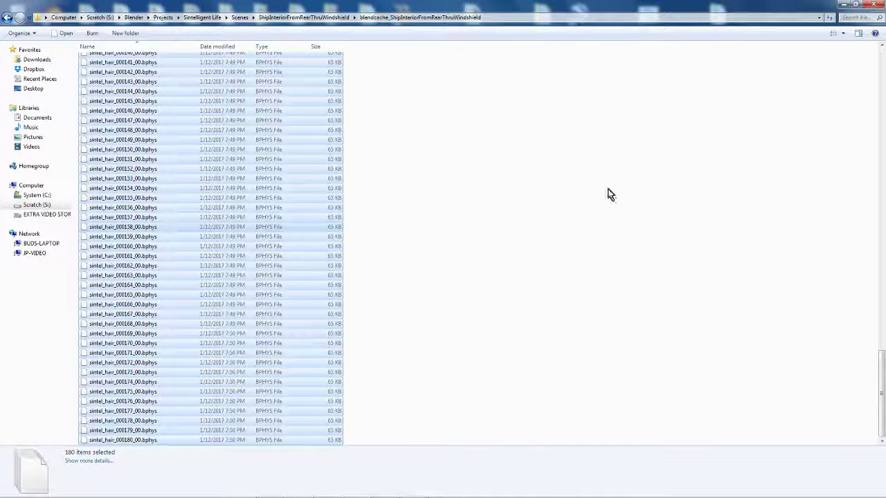
left_click(844, 5)
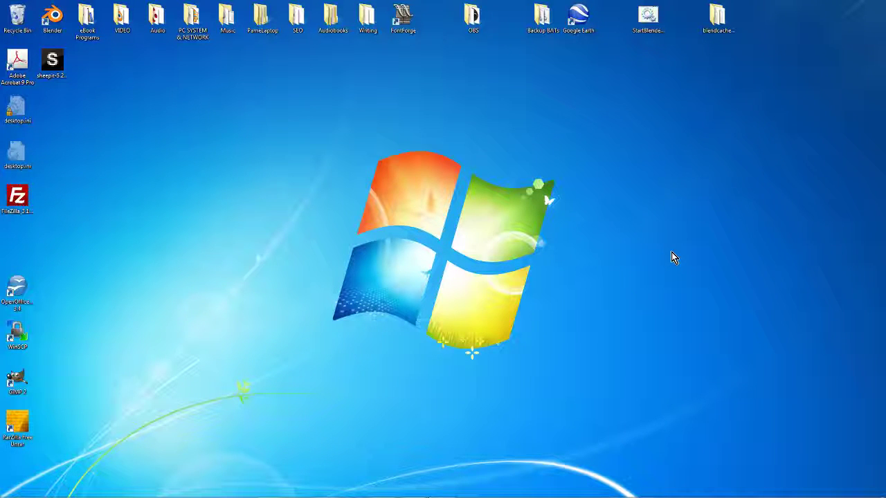
Bring the ship-interior Blender window back to the front from the taskbar.
mouse_move(344, 493)
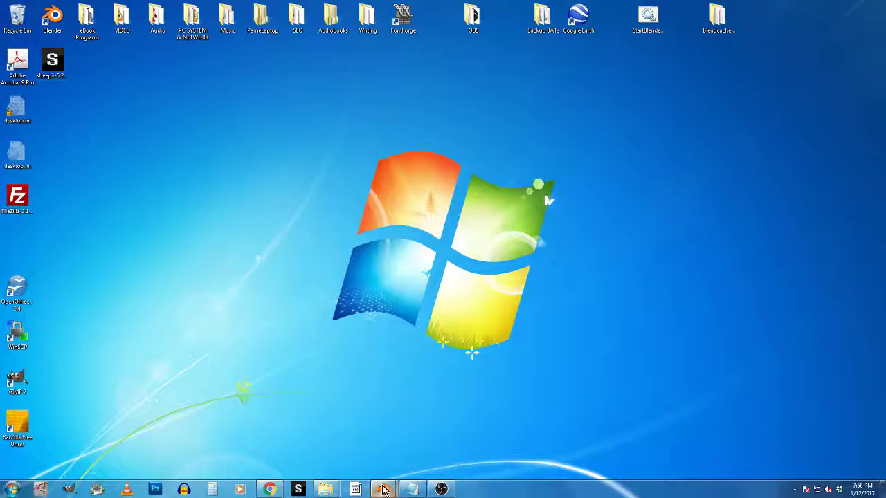
mouse_move(383, 490)
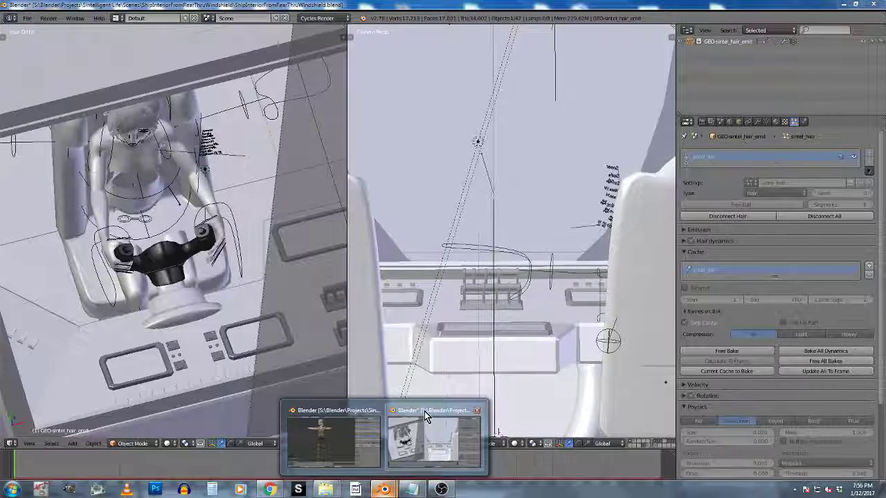
left_click(424, 411)
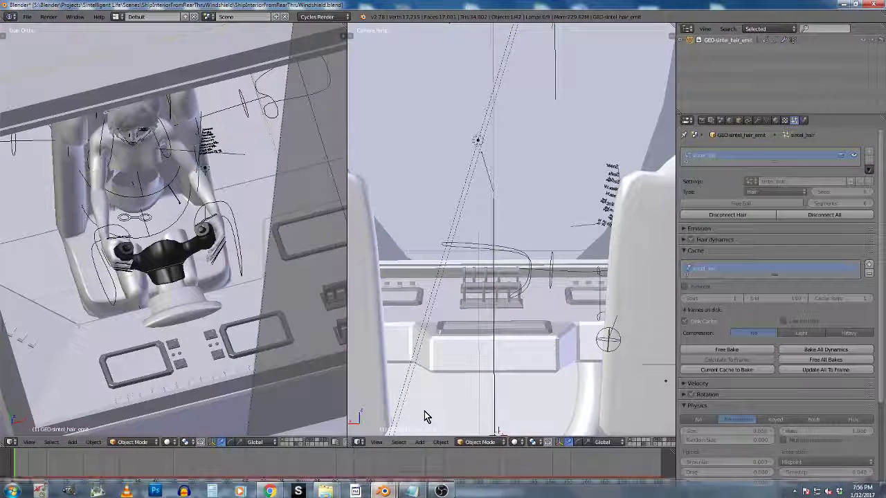